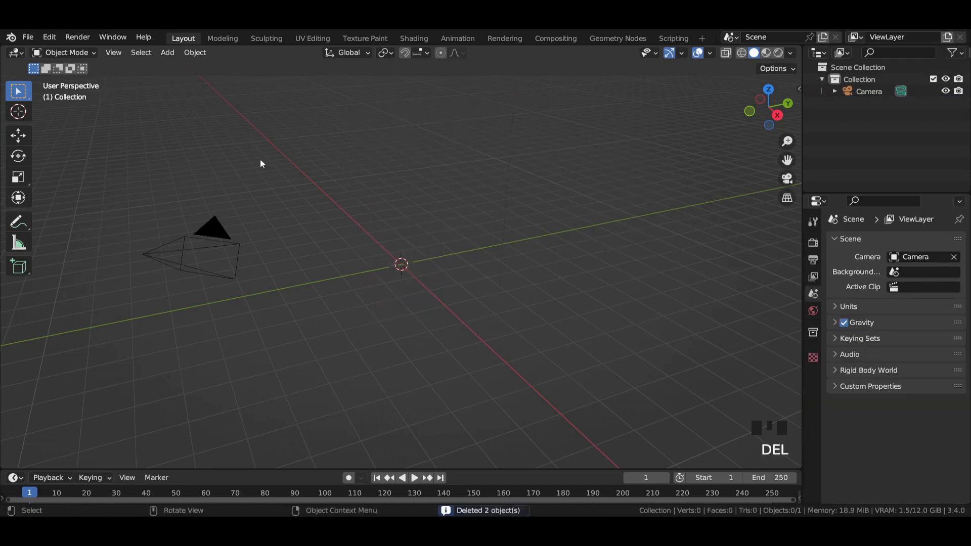
Step: Import the female head, scale it to 0.1, and rotate it to X 0, Z -90
{"action": "left_click", "coordinate": [27, 37]}
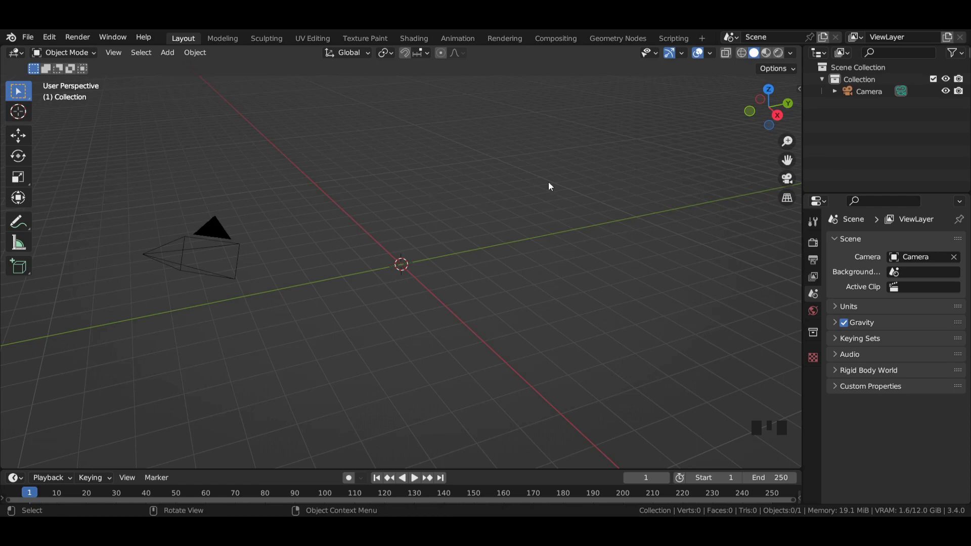
{"action": "scroll", "coordinate": [251, 223], "scroll_direction": "up", "scroll_amount": 2}
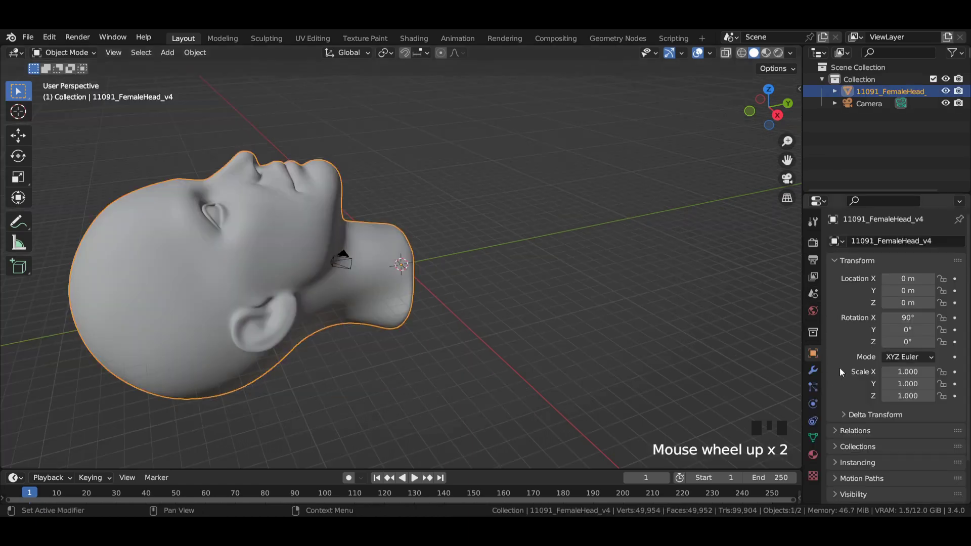
{"action": "type", "text": "0.1"}
{"action": "key", "text": "Return"}
{"action": "key", "text": "KP_Decimal"}
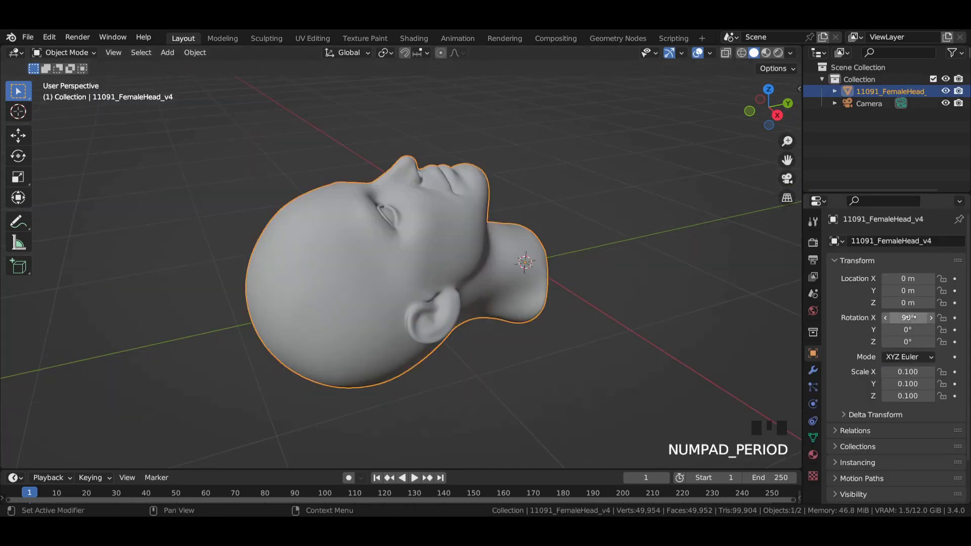
{"action": "key", "text": "Return"}
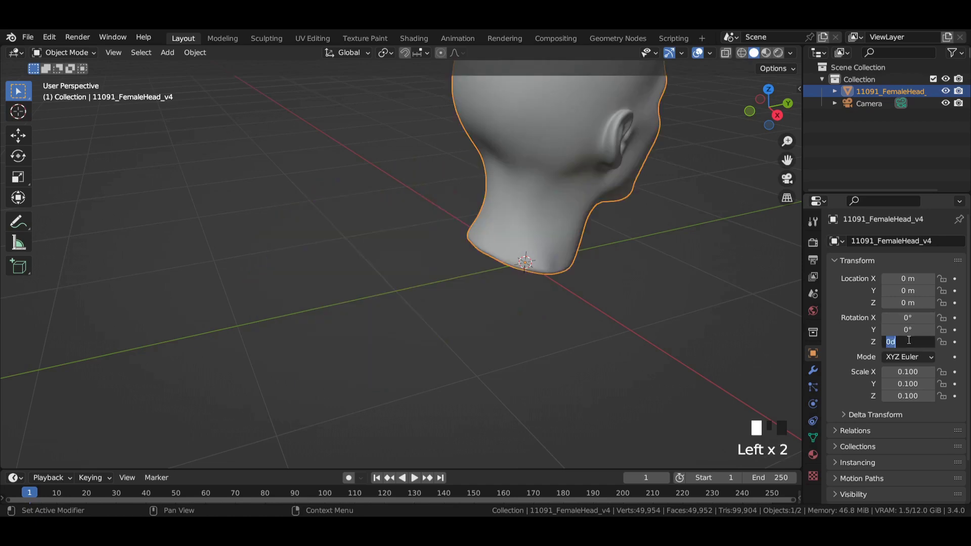
{"action": "key", "text": "Return"}
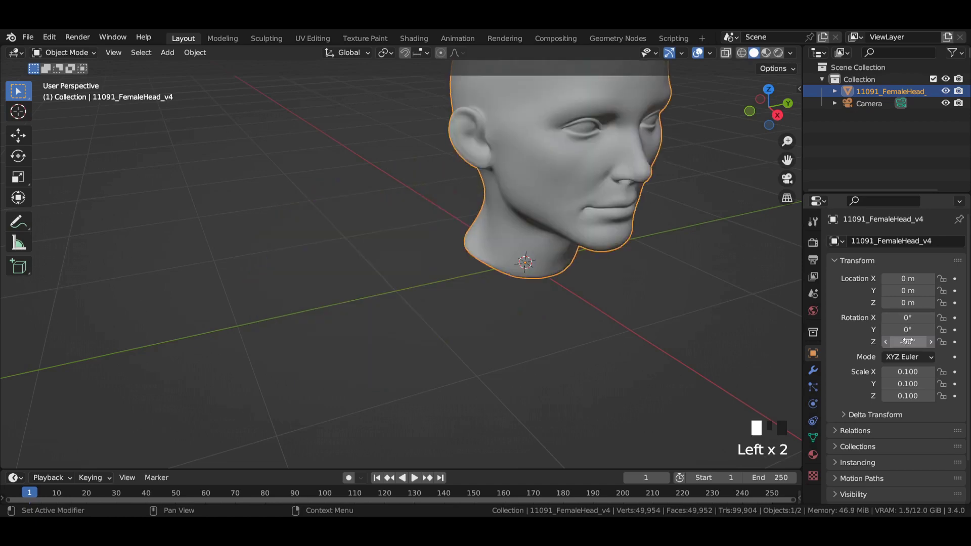
Step: Centre the head with Origin to Geometry, then align the camera to the front view
{"action": "key", "text": "KP_1"}
{"action": "right_click", "coordinate": [467, 191]}
{"action": "mouse_move", "coordinate": [406, 246]}
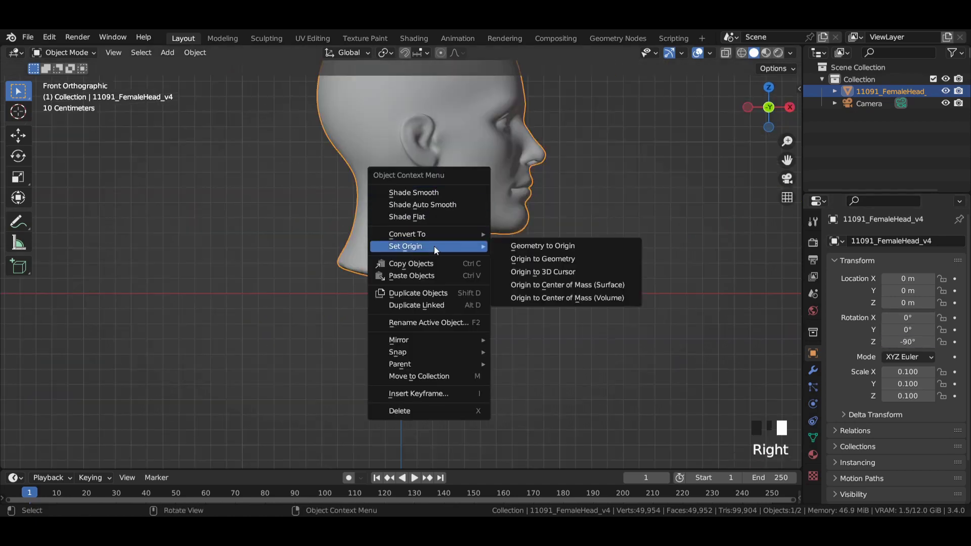
{"action": "left_click", "coordinate": [573, 249]}
{"action": "left_click", "coordinate": [857, 104]}
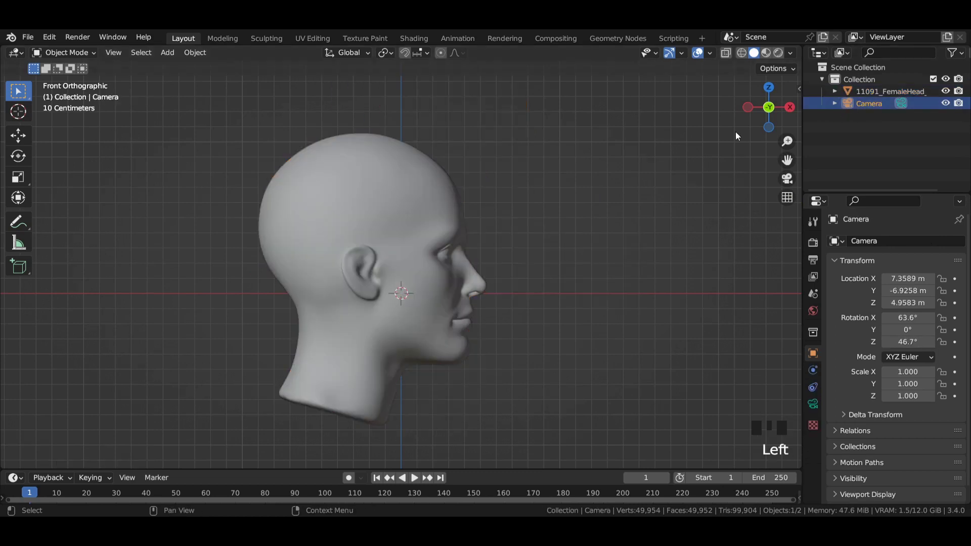
{"action": "key", "text": "ctrl+alt+KP_0"}
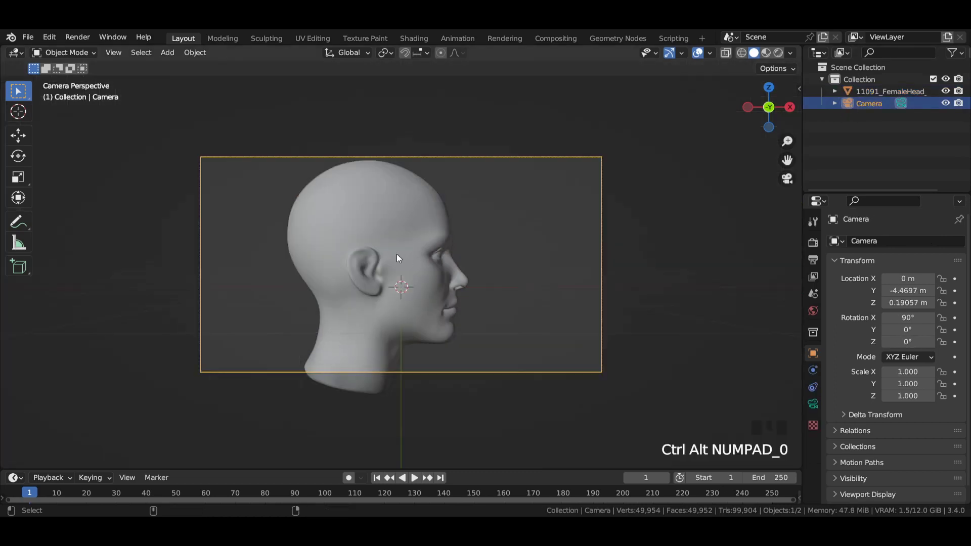
Step: Add a plane rotated 90° on X and move it behind the head along Y
{"action": "key", "text": "shift+a"}
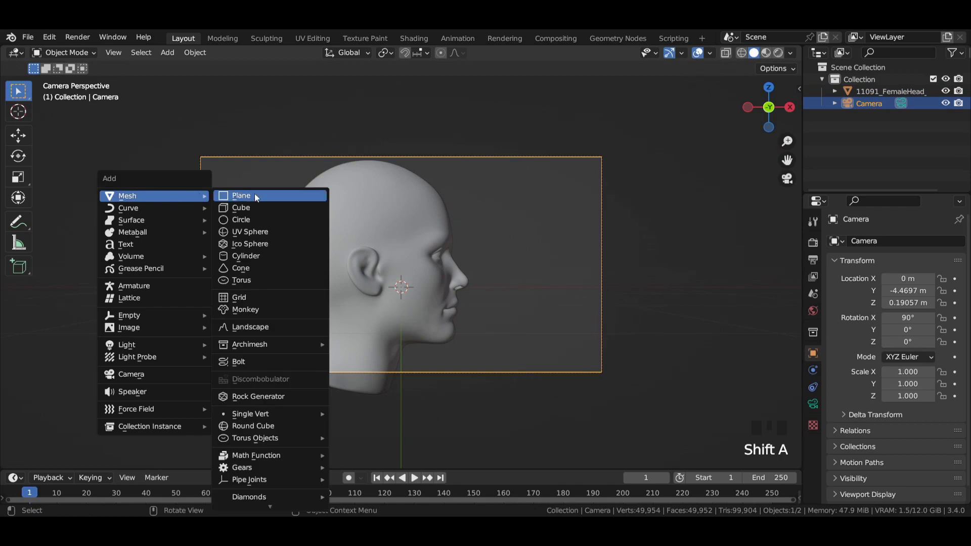
{"action": "left_click", "coordinate": [254, 194]}
{"action": "type", "text": "r"}
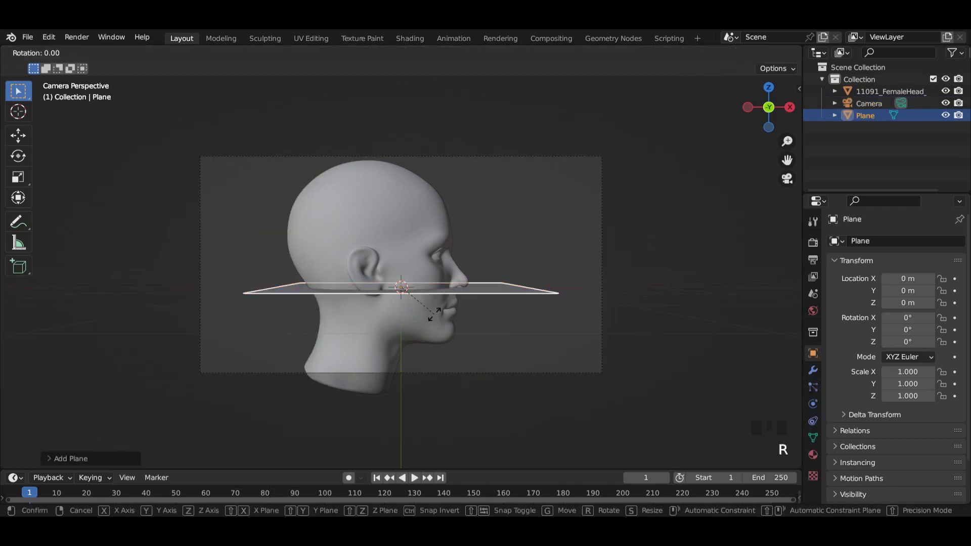
{"action": "type", "text": "x90"}
{"action": "key", "text": "Return"}
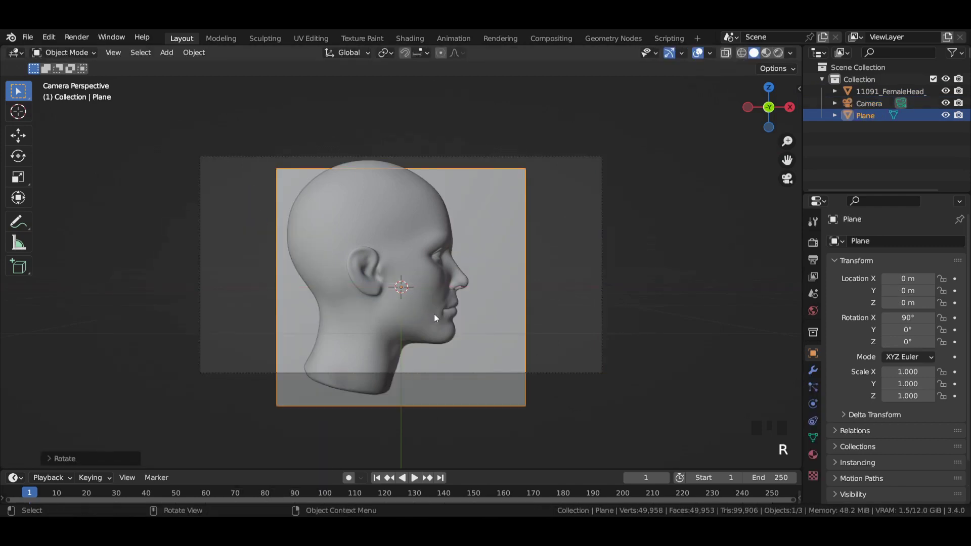
{"action": "key", "text": "KP_3"}
{"action": "scroll", "coordinate": [551, 272], "scroll_direction": "down", "scroll_amount": 2}
{"action": "left_click", "coordinate": [19, 137]}
{"action": "left_click_drag", "start_coordinate": [566, 285], "coordinate": [569, 284]}
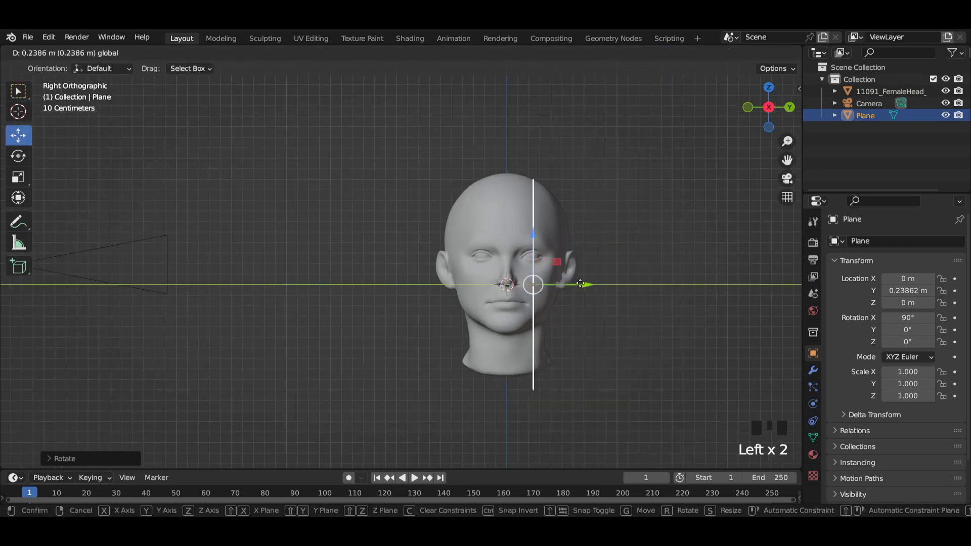
{"action": "left_click_drag", "start_coordinate": [585, 283], "coordinate": [586, 285]}
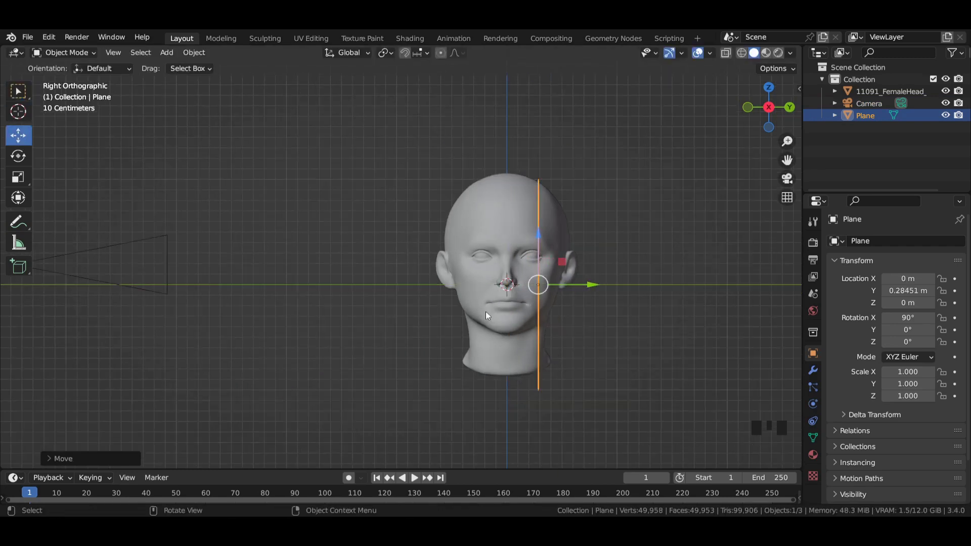
Step: Stretch the plane along X and Z to fill the camera view
{"action": "key", "text": "KP_0"}
{"action": "key", "text": "s"}
{"action": "key", "text": "x"}
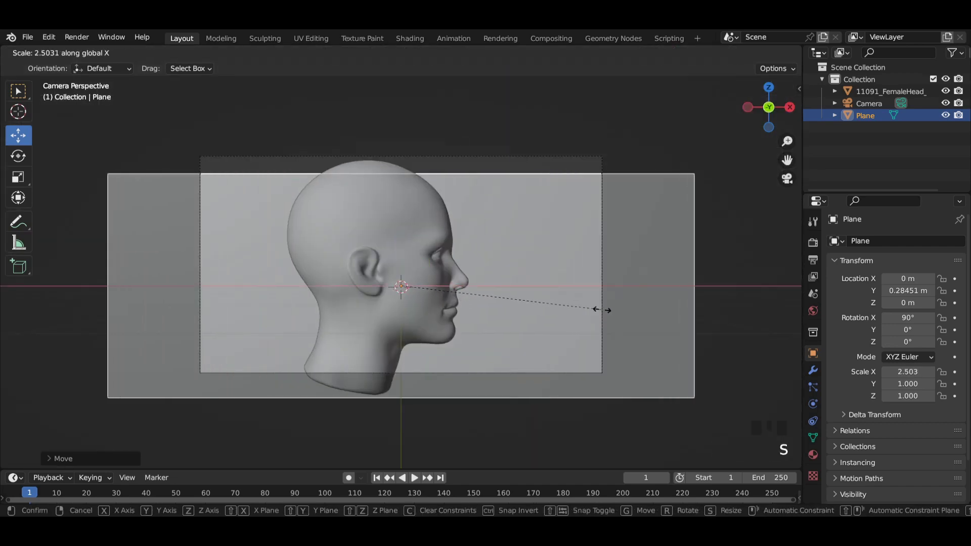
{"action": "left_click", "coordinate": [614, 308]}
{"action": "key", "text": "s"}
{"action": "key", "text": "z"}
{"action": "left_click", "coordinate": [440, 237]}
{"action": "scroll", "coordinate": [489, 238], "scroll_direction": "down", "scroll_amount": 3}
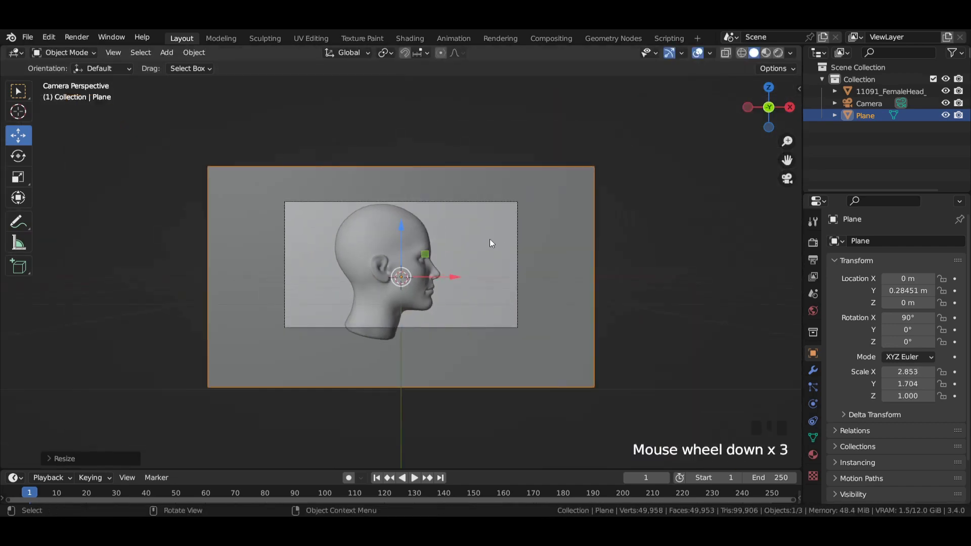
{"action": "scroll", "coordinate": [500, 204], "scroll_direction": "up", "scroll_amount": 3}
{"action": "left_click", "coordinate": [602, 222]}
{"action": "left_click", "coordinate": [812, 258]}
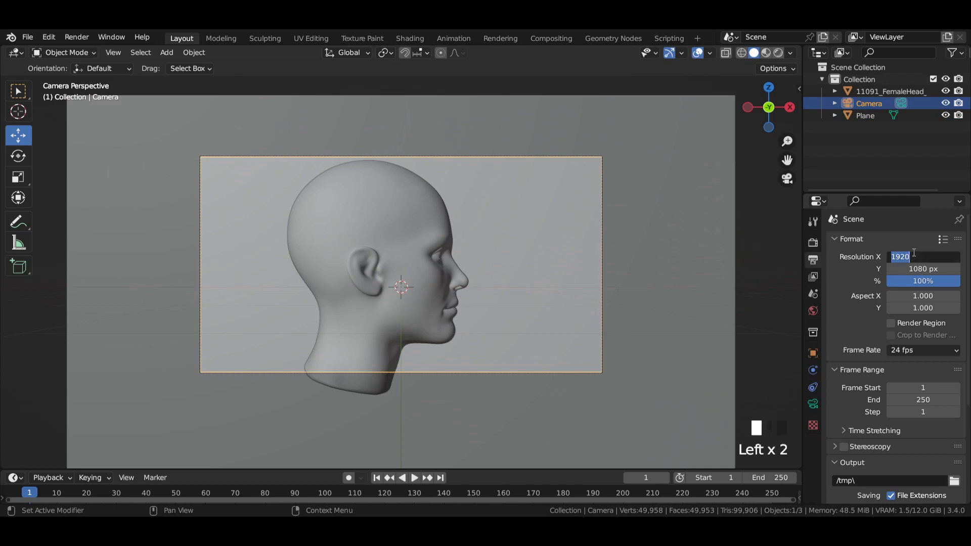
Step: Set Resolution X to 1080 and move the camera closer to the head
{"action": "key", "text": "Return"}
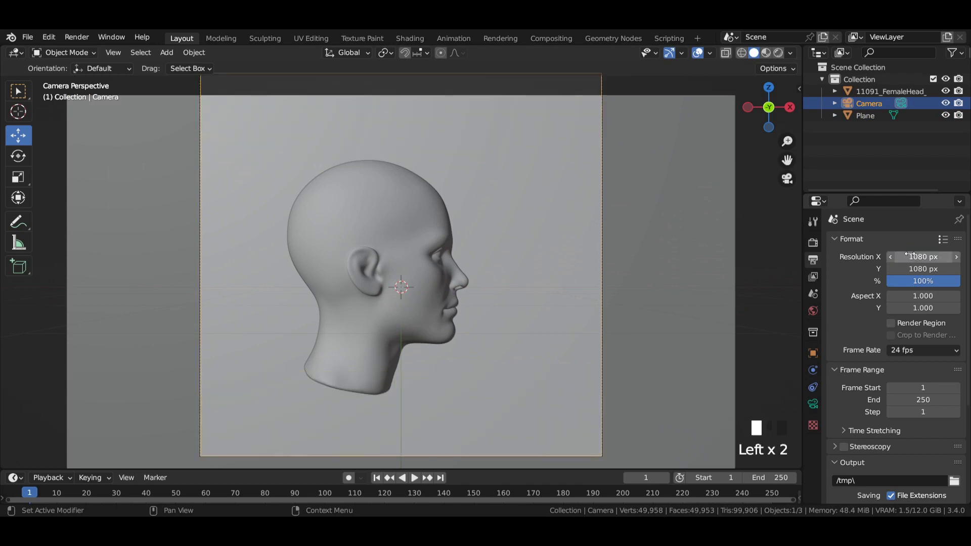
{"action": "left_click", "coordinate": [813, 353]}
{"action": "key", "text": "Home"}
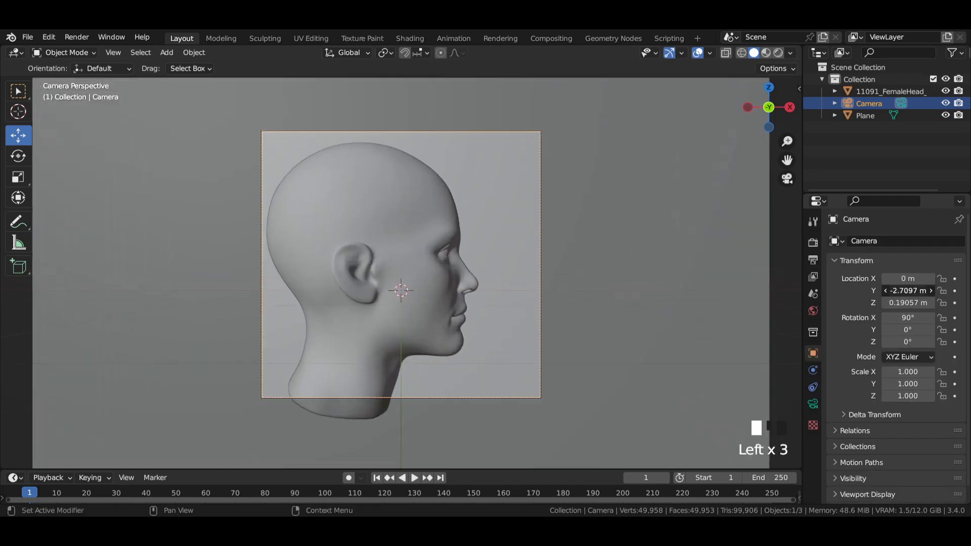
{"action": "mouse_move", "coordinate": [909, 291]}
{"action": "left_mouse_down"}
{"action": "mouse_move", "coordinate": [922, 291]}
{"action": "mouse_move", "coordinate": [903, 278]}
{"action": "left_mouse_up"}
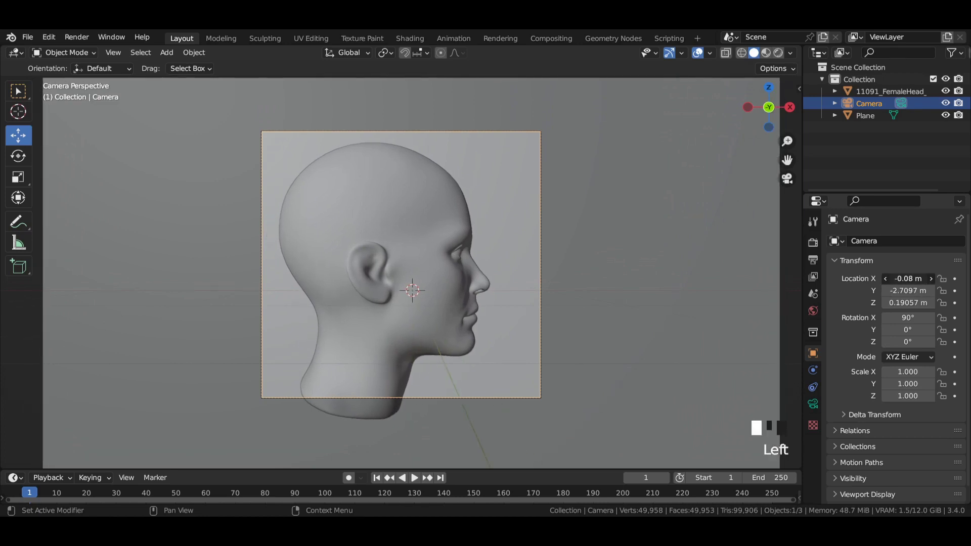
Step: Set the render engine to Cycles with GPU Compute
{"action": "left_click", "coordinate": [812, 243]}
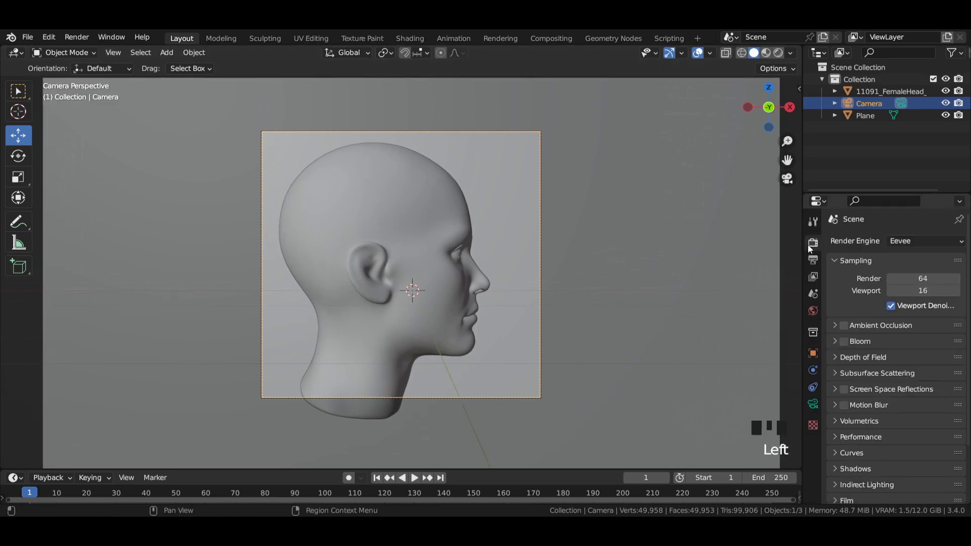
{"action": "left_click", "coordinate": [945, 238]}
{"action": "left_click", "coordinate": [936, 279]}
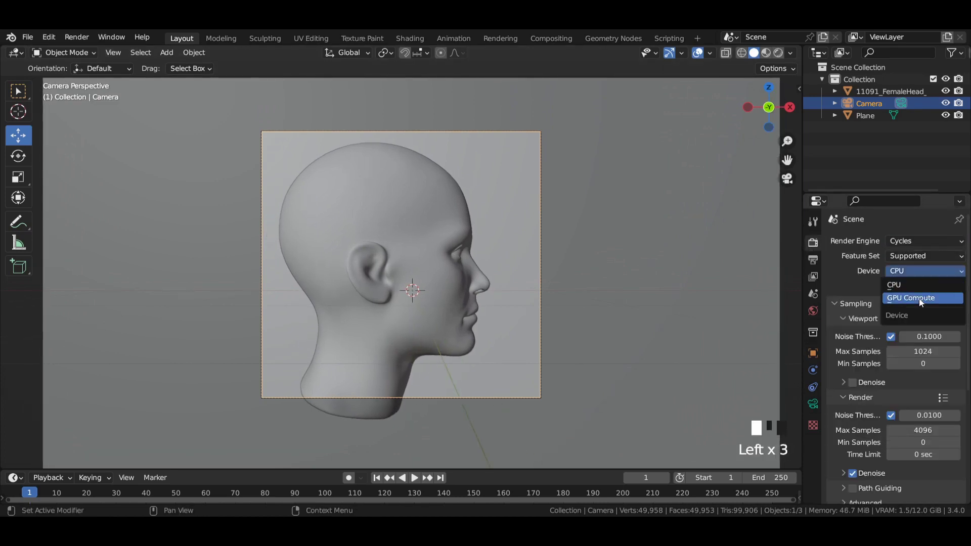
{"action": "left_click", "coordinate": [920, 298]}
{"action": "type", "text": "128"}
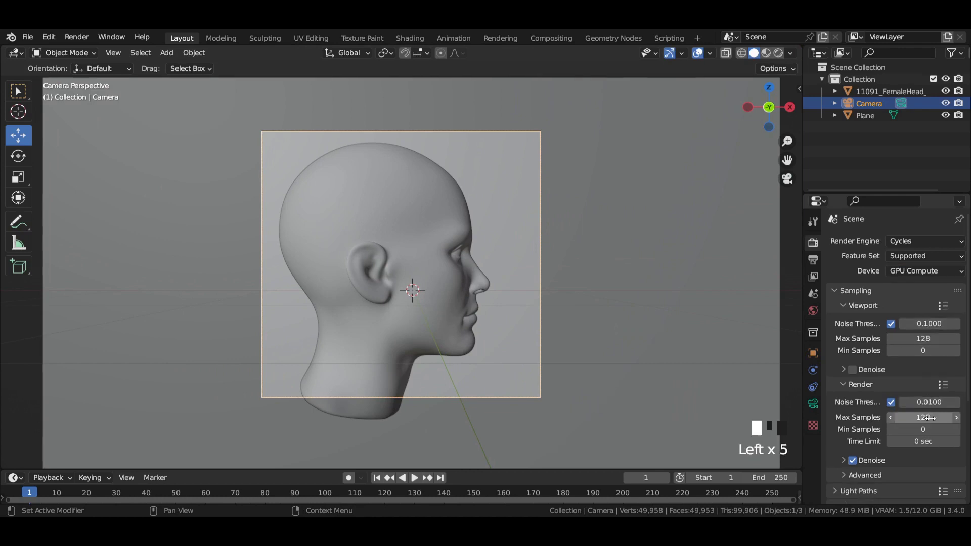
{"action": "scroll", "coordinate": [927, 417], "scroll_direction": "down", "scroll_amount": 6}
Step: Apply the Very High Contrast colour look
{"action": "left_click", "coordinate": [907, 432]}
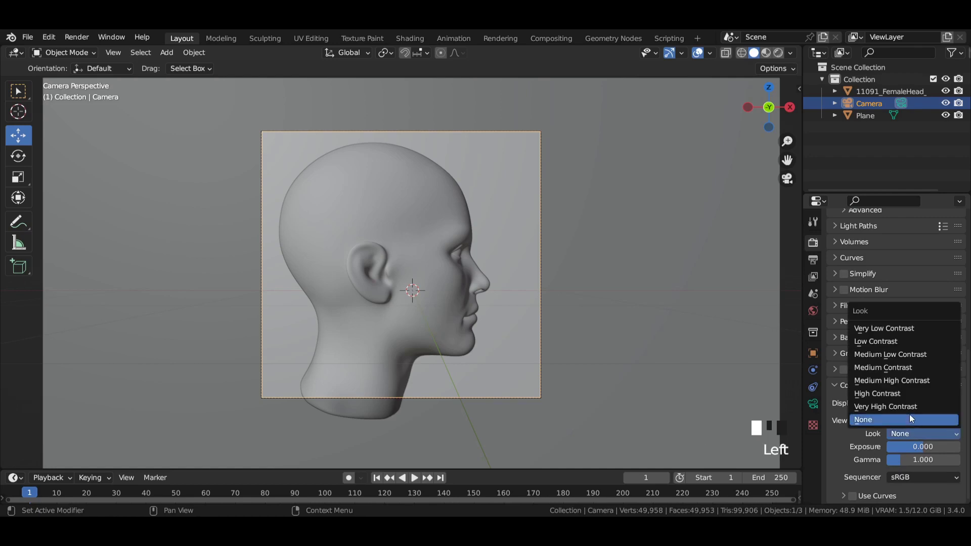
{"action": "left_click", "coordinate": [913, 407]}
{"action": "left_click", "coordinate": [903, 434]}
Step: Make the world background colour black and switch the viewport to Rendered shading
{"action": "left_click", "coordinate": [813, 310]}
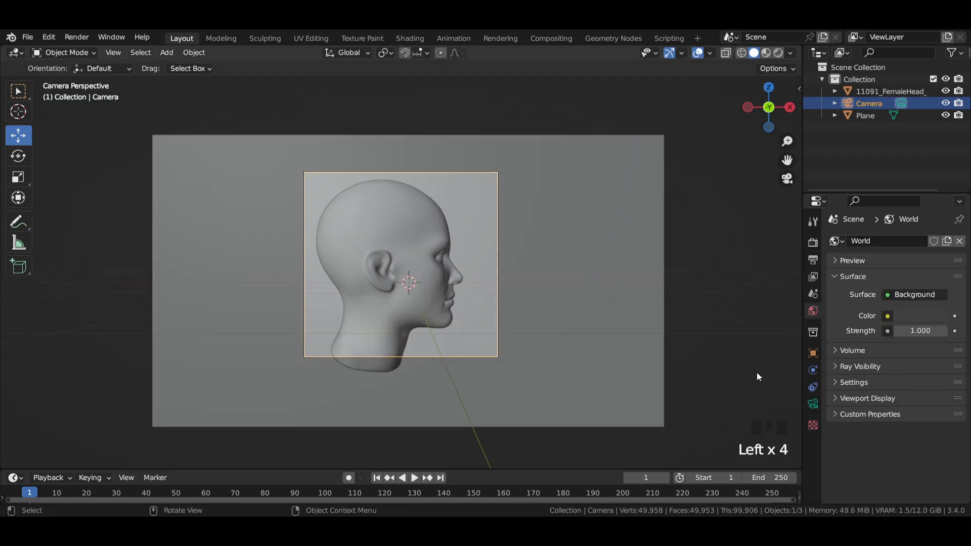
{"action": "left_click", "coordinate": [924, 318]}
{"action": "left_click_drag", "start_coordinate": [938, 206], "coordinate": [936, 233]}
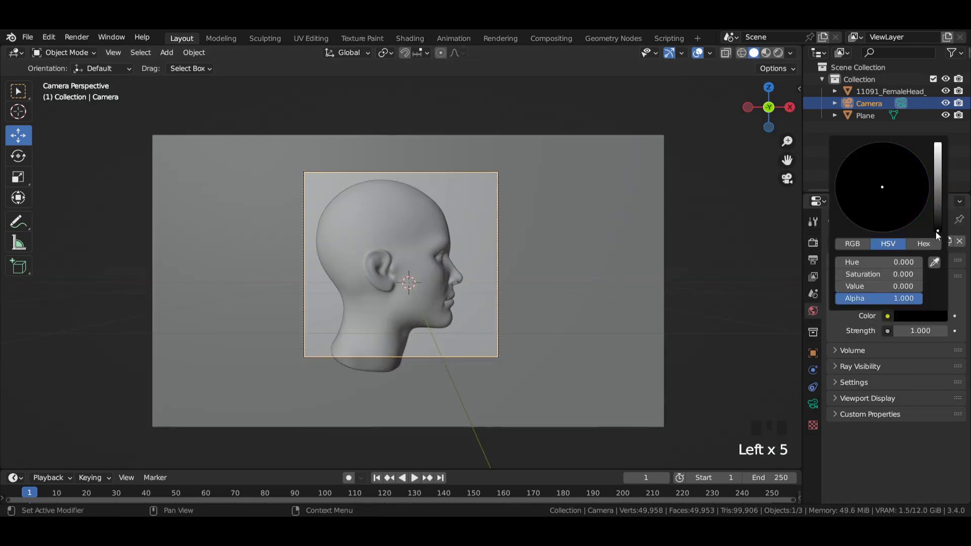
{"action": "left_click", "coordinate": [777, 52]}
Step: Add an area light, place it above the head, and enlarge it
{"action": "key", "text": "shift+a"}
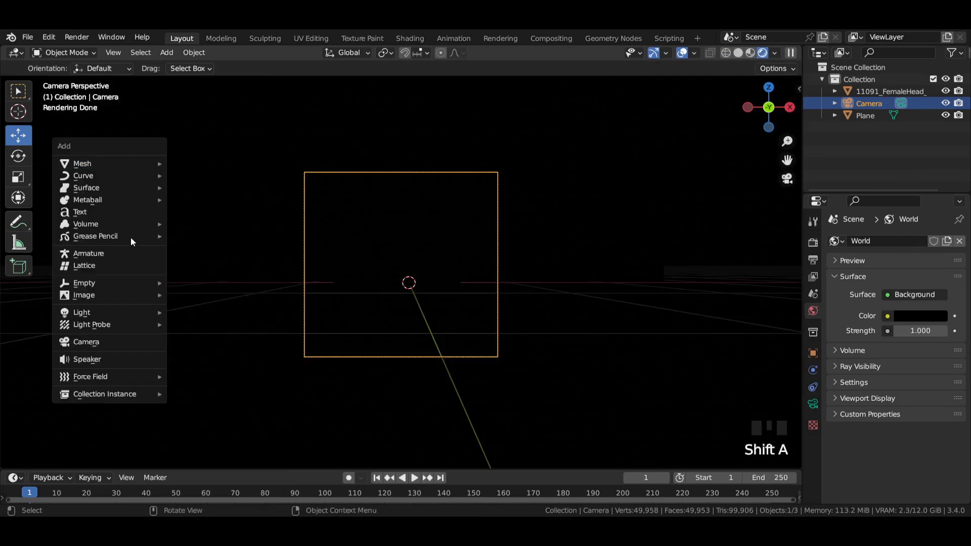
{"action": "left_click", "coordinate": [218, 352]}
{"action": "left_click_drag", "start_coordinate": [416, 238], "coordinate": [438, 387]}
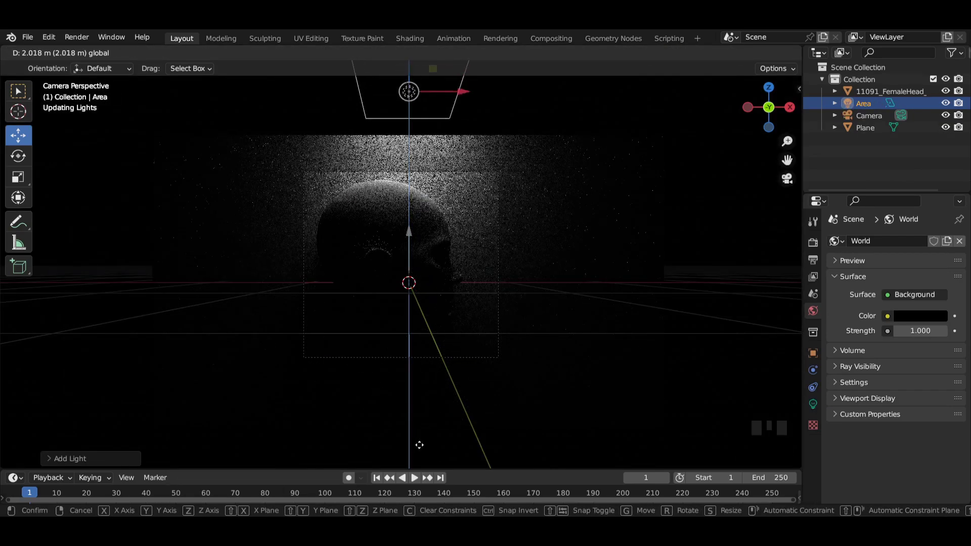
{"action": "left_click", "coordinate": [417, 398]}
{"action": "scroll", "coordinate": [430, 181], "scroll_direction": "down", "scroll_amount": 2}
{"action": "key", "text": "s"}
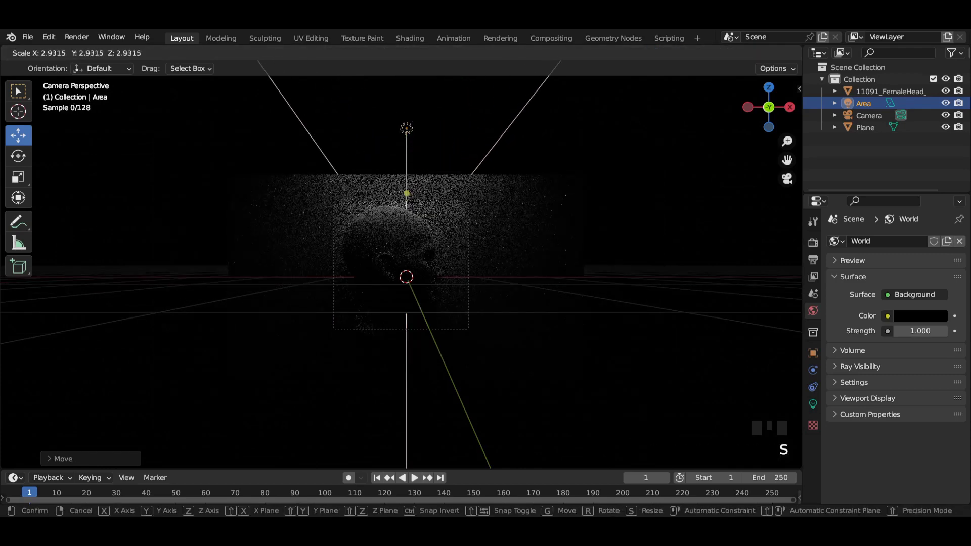
{"action": "left_click", "coordinate": [455, 197]}
Step: Set the area light's power to 100 W
{"action": "left_click", "coordinate": [813, 405]}
{"action": "type", "text": "1"}
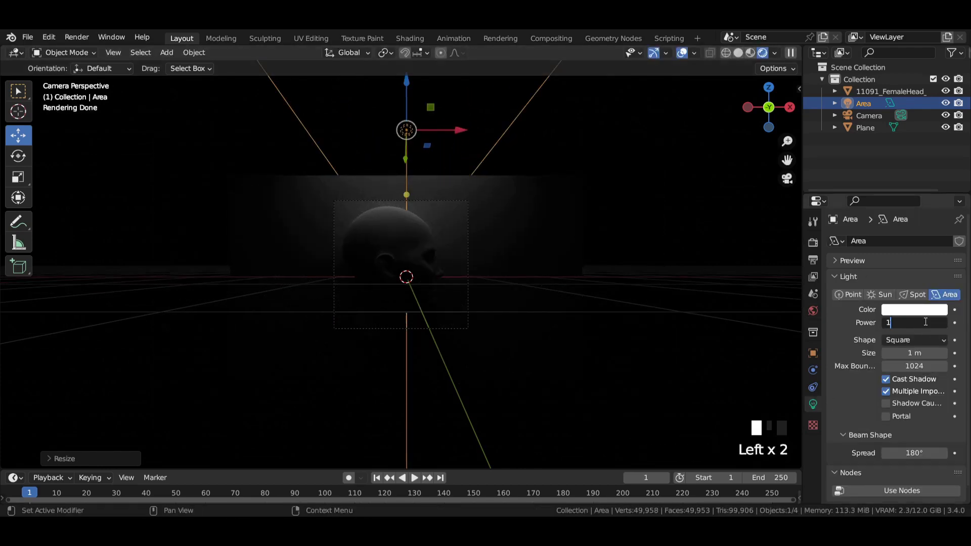
{"action": "type", "text": "00"}
{"action": "key", "text": "Return"}
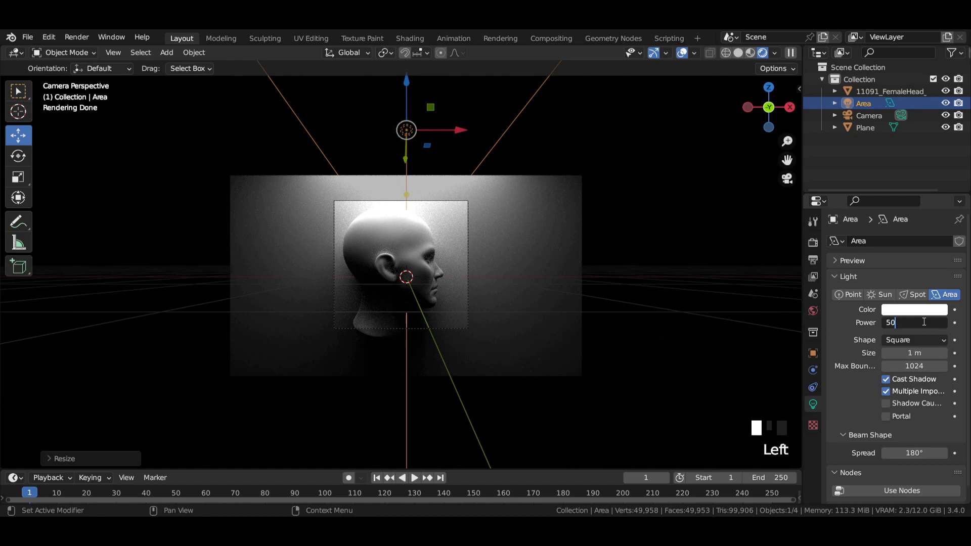
{"action": "key", "text": "Return"}
{"action": "middle_click_drag", "start_coordinate": [455, 288], "coordinate": [449, 230]}
{"action": "scroll", "coordinate": [450, 229], "scroll_direction": "down", "scroll_amount": 4}
Step: Resize the area light again and duplicate it
{"action": "key", "text": "s"}
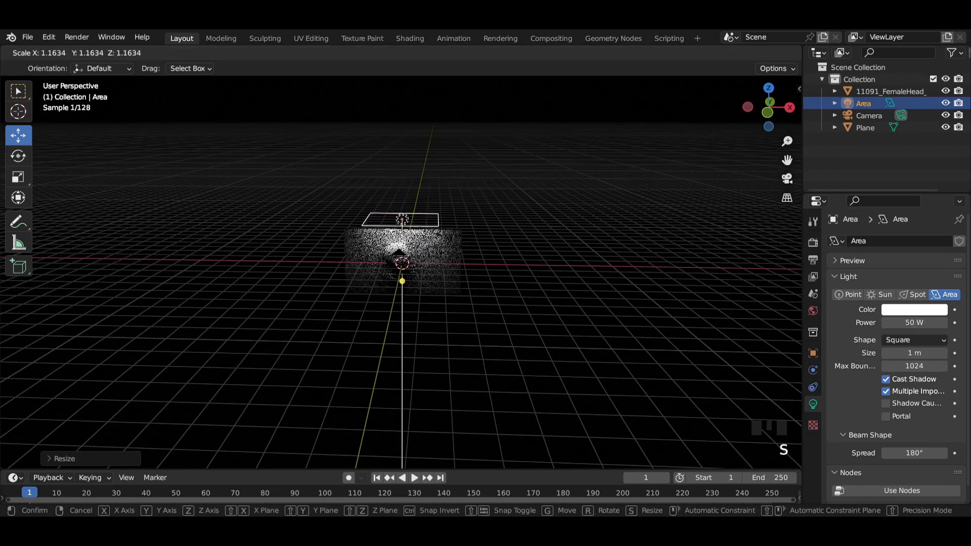
{"action": "key", "text": "Return"}
{"action": "middle_click_drag", "start_coordinate": [403, 341], "coordinate": [532, 304]}
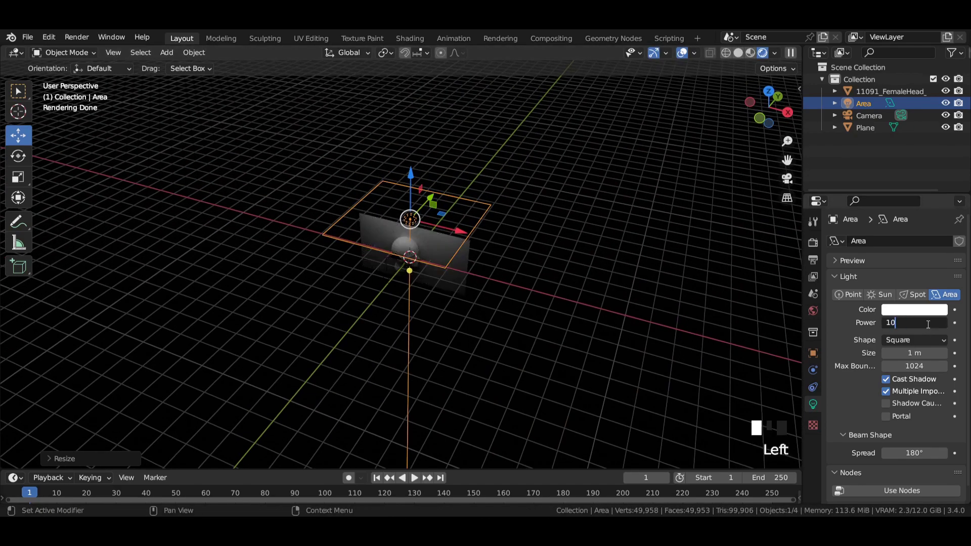
{"action": "key", "text": "KP_0"}
{"action": "key", "text": "shift+d"}
{"action": "middle_click_drag", "start_coordinate": [446, 260], "coordinate": [470, 259]}
Step: Rotate and move the duplicated second area light into position
{"action": "key", "text": "KP_1"}
{"action": "key", "text": "r"}
{"action": "left_click", "coordinate": [404, 347]}
{"action": "key", "text": "g"}
{"action": "left_click", "coordinate": [548, 271]}
{"action": "mouse_move", "coordinate": [548, 272]}
{"action": "middle_mouse_down"}
{"action": "mouse_move", "coordinate": [496, 326]}
{"action": "mouse_move", "coordinate": [466, 304]}
{"action": "middle_mouse_up"}
{"action": "key", "text": "g"}
Step: Duplicate a third area light, place it left of the backdrop, and rotate it toward the head
{"action": "key", "text": "r"}
{"action": "left_click", "coordinate": [466, 304]}
{"action": "key", "text": "shift+d"}
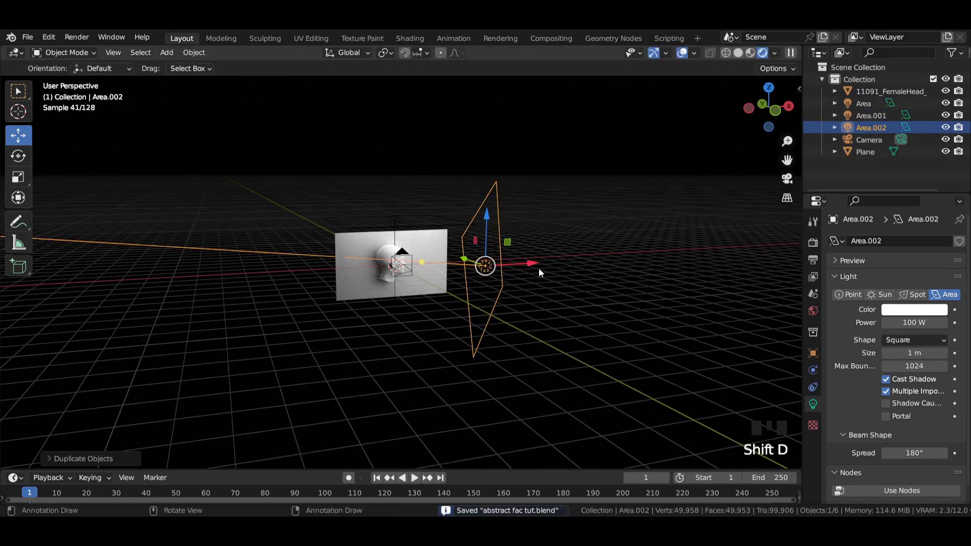
{"action": "key", "text": "r"}
{"action": "left_click", "coordinate": [540, 271]}
{"action": "mouse_move", "coordinate": [539, 271]}
{"action": "middle_mouse_down"}
{"action": "mouse_move", "coordinate": [342, 288]}
{"action": "mouse_move", "coordinate": [440, 341]}
{"action": "middle_mouse_up"}
{"action": "key", "text": "g"}
{"action": "left_click", "coordinate": [354, 307]}
{"action": "key", "text": "r"}
{"action": "key", "text": "r"}
{"action": "left_click", "coordinate": [319, 326]}
Step: Rotate the second light Area.001 toward the head, return to camera view, and save
{"action": "left_click", "coordinate": [462, 323]}
{"action": "key", "text": "r"}
{"action": "key", "text": "r"}
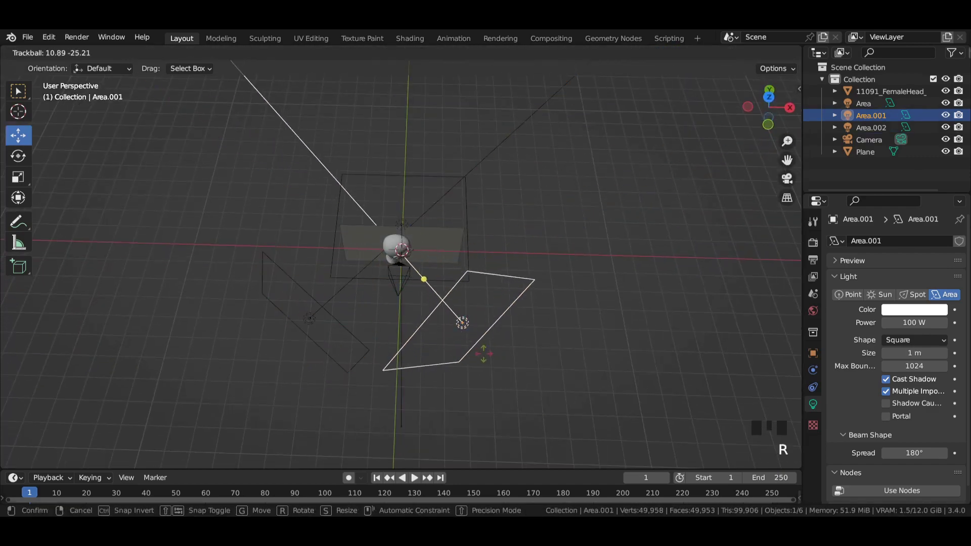
{"action": "key", "text": "KP_0"}
{"action": "left_click", "coordinate": [762, 53]}
{"action": "key", "text": "ctrl+s"}
Step: Select the camera and nudge its X location sideways
{"action": "middle_click_drag", "start_coordinate": [485, 250], "coordinate": [430, 241]}
{"action": "scroll", "coordinate": [430, 240], "scroll_direction": "down", "scroll_amount": 13}
{"action": "key", "text": "KP_0"}
{"action": "scroll", "coordinate": [474, 277], "scroll_direction": "up", "scroll_amount": 4}
{"action": "scroll", "coordinate": [474, 278], "scroll_direction": "down", "scroll_amount": 2}
{"action": "left_click", "coordinate": [868, 139]}
{"action": "left_click", "coordinate": [813, 353]}
{"action": "mouse_move", "coordinate": [905, 279]}
{"action": "left_mouse_down"}
{"action": "mouse_move", "coordinate": [889, 278]}
{"action": "mouse_move", "coordinate": [908, 279]}
{"action": "mouse_move", "coordinate": [910, 303]}
{"action": "left_mouse_up"}
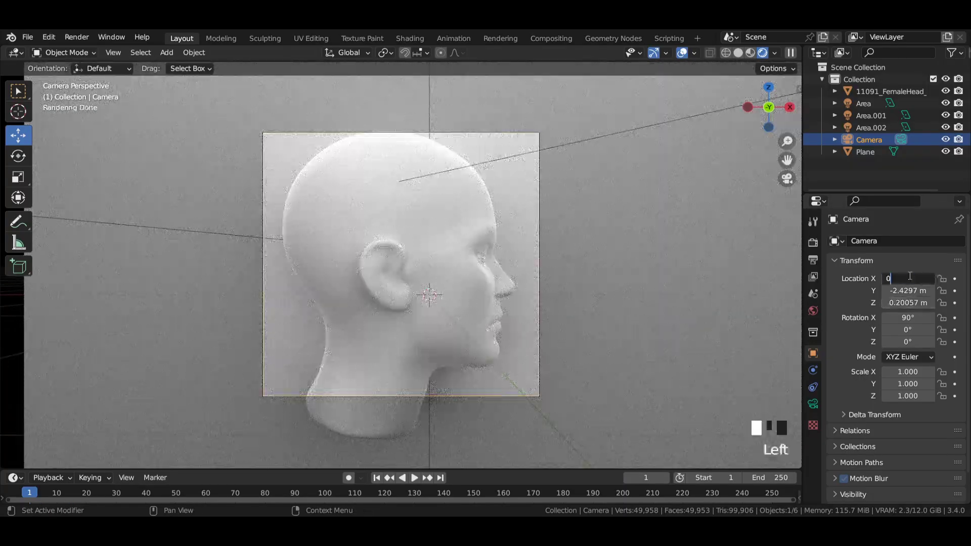
Step: Set the camera to X -0.17 m and Z 0.26057 m, then save
{"action": "key", "text": "Escape"}
{"action": "left_click_drag", "start_coordinate": [907, 303], "coordinate": [918, 303]}
{"action": "scroll", "coordinate": [650, 276], "scroll_direction": "down", "scroll_amount": 2}
{"action": "key", "text": "ctrl+s"}
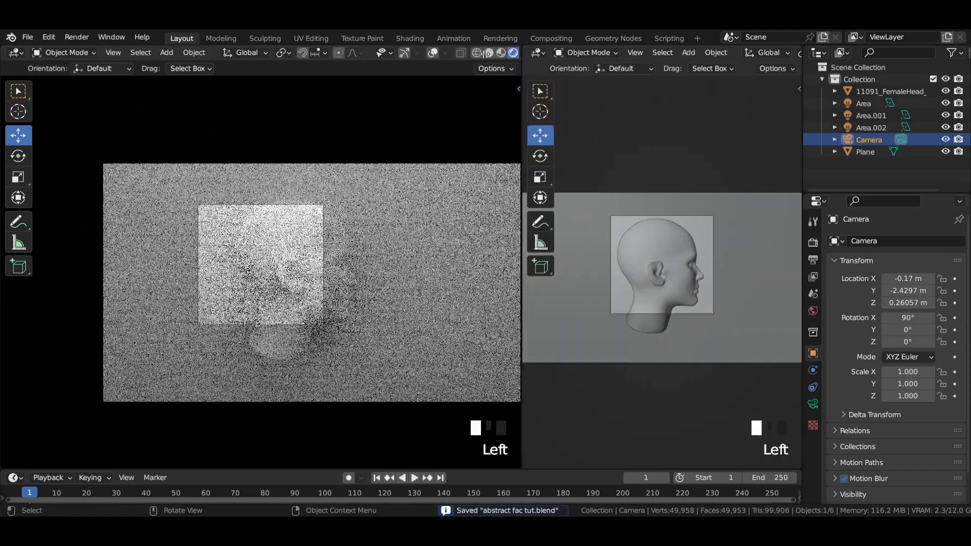
Step: Split off a Shader Editor showing the head's material and reposition the Material Output node
{"action": "left_click_drag", "start_coordinate": [794, 54], "coordinate": [412, 55]}
{"action": "left_click", "coordinate": [415, 52]}
{"action": "left_click", "coordinate": [456, 165]}
{"action": "key", "text": "n"}
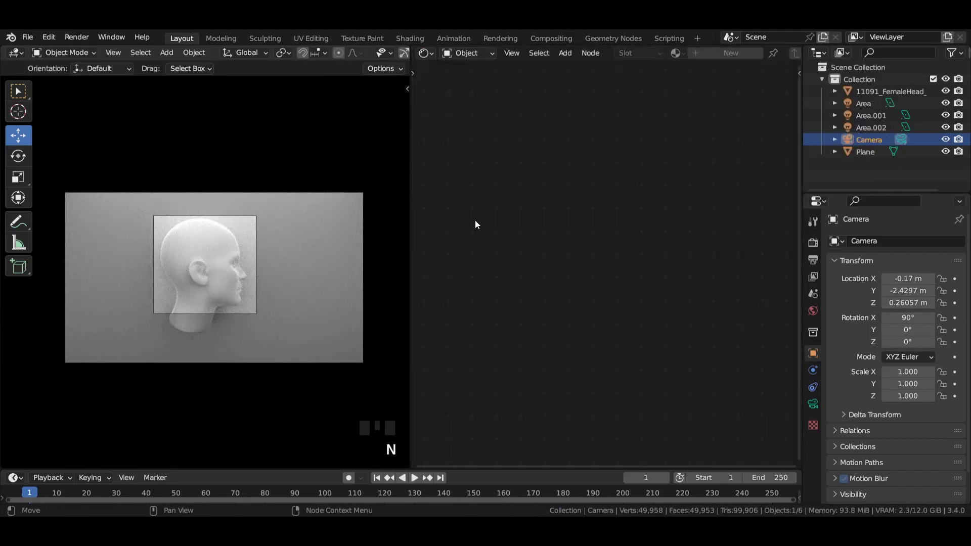
{"action": "scroll", "coordinate": [227, 266], "scroll_direction": "up", "scroll_amount": 5}
{"action": "left_click", "coordinate": [887, 91]}
{"action": "key", "text": "g"}
{"action": "left_click", "coordinate": [718, 357]}
{"action": "middle_click_drag", "start_coordinate": [717, 356], "coordinate": [740, 304]}
{"action": "scroll", "coordinate": [740, 304], "scroll_direction": "up", "scroll_amount": 1}
Step: Add a Vector Displacement into Material Output Displacement, fed by a Wave Texture's Color
{"action": "key", "text": "shift+a"}
{"action": "type", "text": "vect"}
{"action": "left_click", "coordinate": [640, 380]}
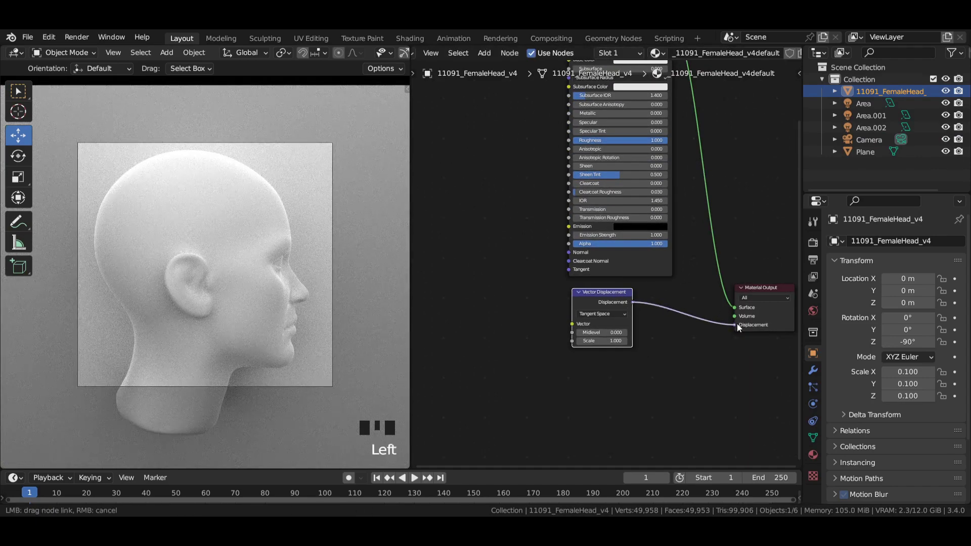
{"action": "left_click_drag", "start_coordinate": [736, 326], "coordinate": [736, 323]}
{"action": "scroll", "coordinate": [607, 303], "scroll_direction": "down", "scroll_amount": 2}
{"action": "key", "text": "shift+a"}
{"action": "type", "text": "wav"}
{"action": "left_click", "coordinate": [562, 290]}
{"action": "left_click", "coordinate": [601, 242]}
{"action": "scroll", "coordinate": [601, 242], "scroll_direction": "up", "scroll_amount": 6}
{"action": "left_click_drag", "start_coordinate": [601, 240], "coordinate": [705, 258]}
{"action": "scroll", "coordinate": [642, 220], "scroll_direction": "up", "scroll_amount": 2}
Step: Add Texture Coordinate and Mapping to the wave, then insert a Musgrave Texture between them
{"action": "key", "text": "ctrl+t"}
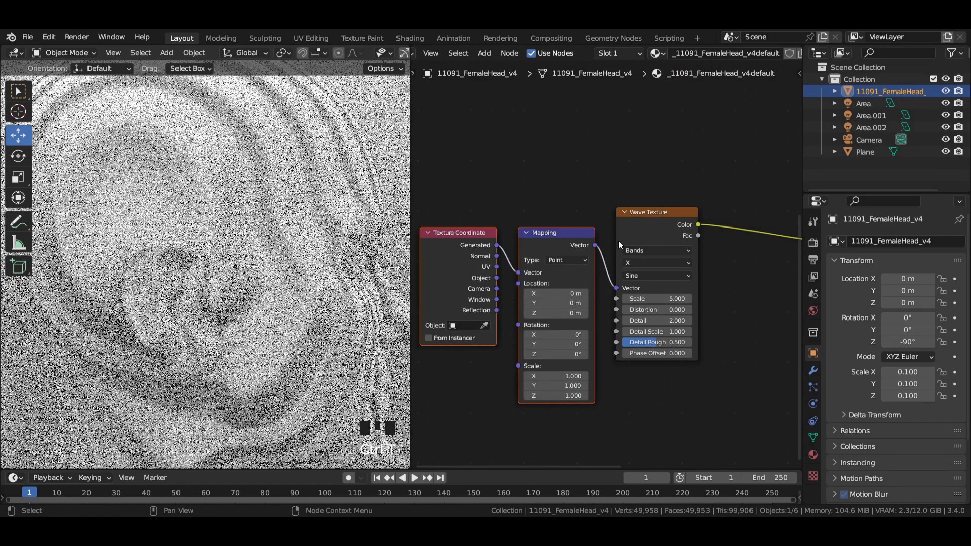
{"action": "middle_click_drag", "start_coordinate": [501, 240], "coordinate": [576, 240]}
{"action": "scroll", "coordinate": [576, 241], "scroll_direction": "up", "scroll_amount": 1}
{"action": "left_click", "coordinate": [615, 236]}
{"action": "left_click_drag", "start_coordinate": [616, 236], "coordinate": [502, 235]}
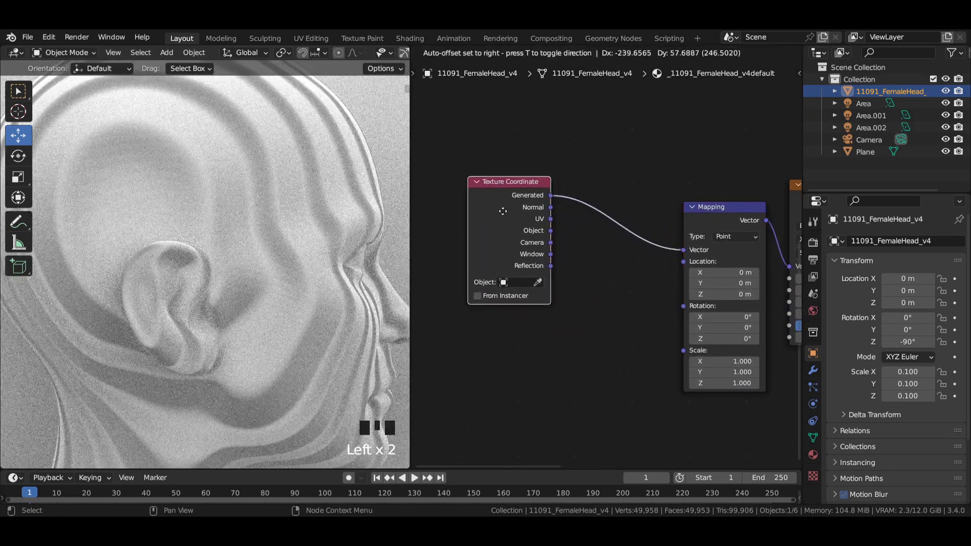
{"action": "key", "text": "shift+a"}
{"action": "left_click", "coordinate": [584, 266]}
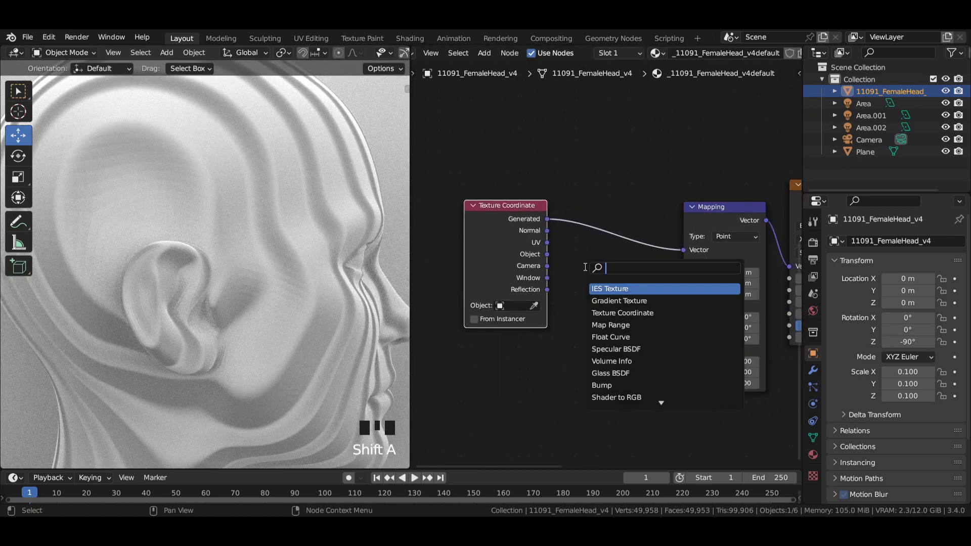
{"action": "type", "text": "mu"}
{"action": "key", "text": "Return"}
{"action": "left_click", "coordinate": [595, 243]}
{"action": "scroll", "coordinate": [634, 282], "scroll_direction": "up", "scroll_amount": 3, "text": "ctrl"}
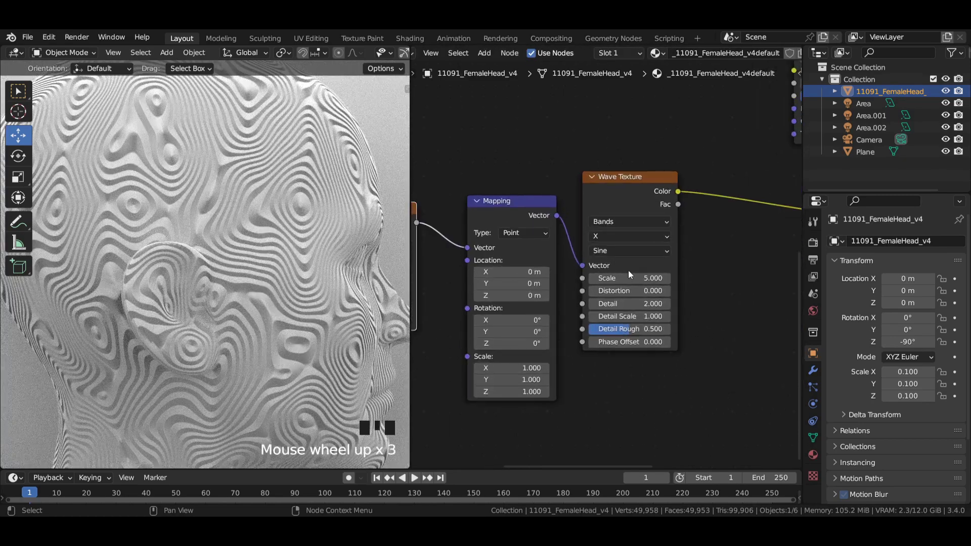
{"action": "type", "text": "1"}
Step: Set wave Scale 1 and Musgrave Scale 1, Detail 7, Dimension 0.5, Lacunarity 2.5, 4D
{"action": "key", "text": "Return"}
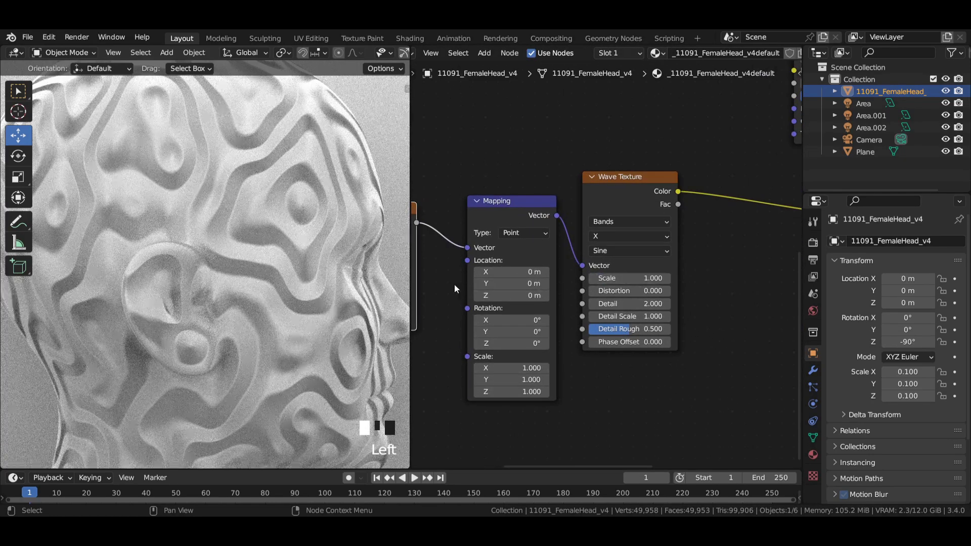
{"action": "middle_click_drag", "start_coordinate": [456, 289], "coordinate": [553, 259]}
{"action": "type", "text": "1"}
{"action": "key", "text": "Return"}
{"action": "scroll", "coordinate": [319, 282], "scroll_direction": "down", "scroll_amount": 1}
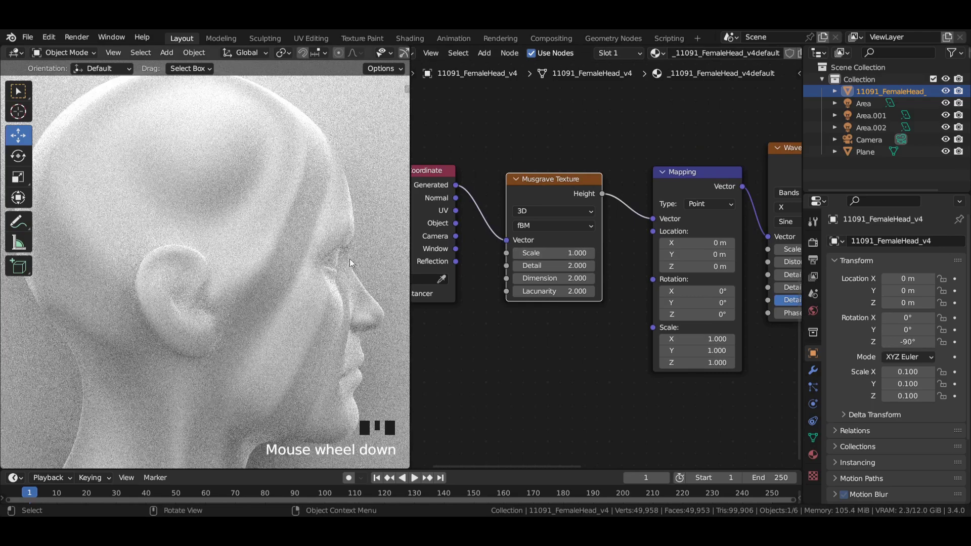
{"action": "type", "text": "7"}
{"action": "left_click", "coordinate": [569, 278]}
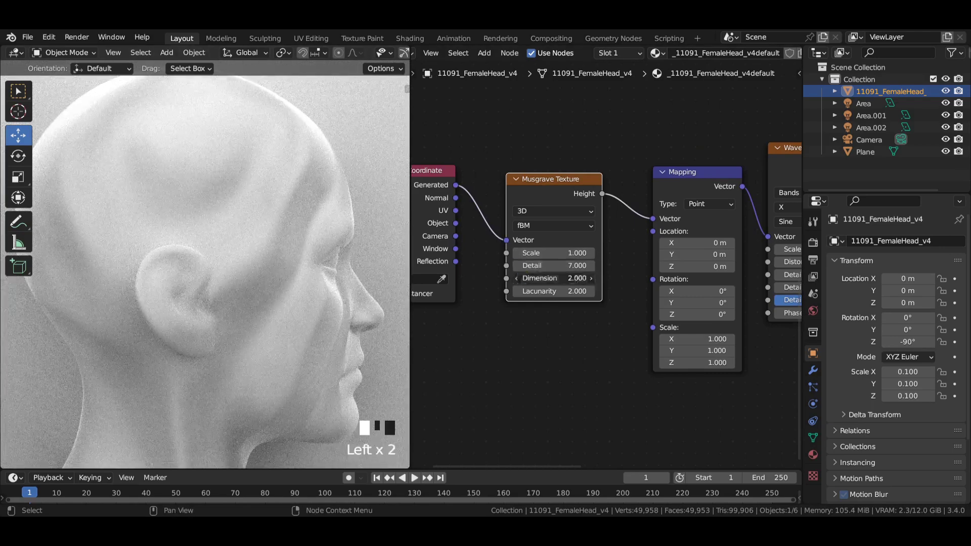
{"action": "type", "text": ".5"}
{"action": "key", "text": "Return"}
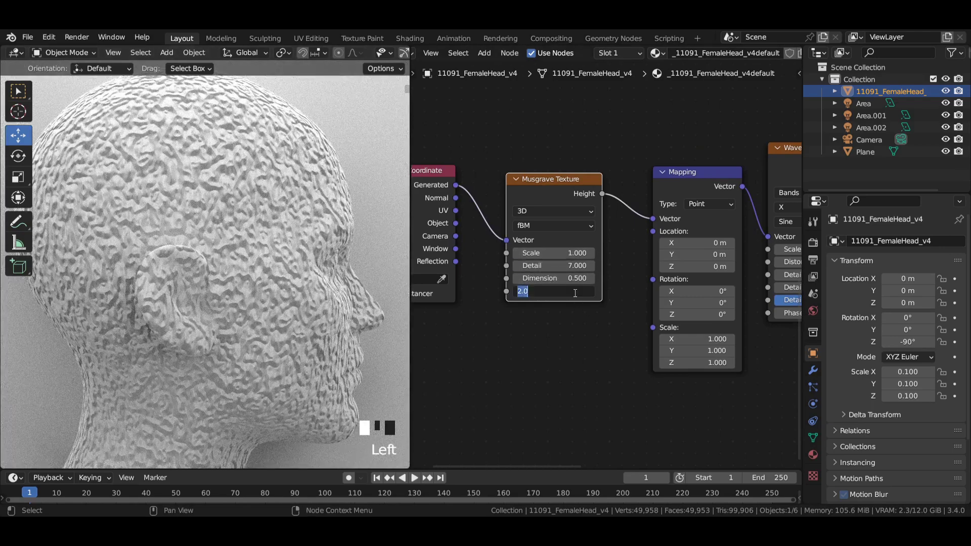
{"action": "type", "text": "2.5"}
{"action": "key", "text": "Return"}
{"action": "type", "text": "00"}
{"action": "scroll", "coordinate": [228, 266], "scroll_direction": "down", "scroll_amount": 5}
{"action": "key", "text": "ctrl+s"}
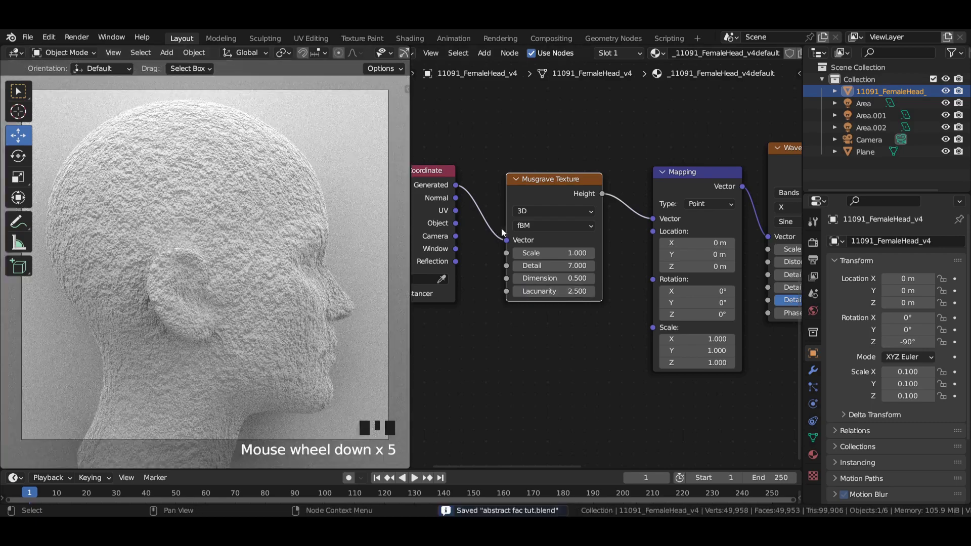
{"action": "left_click", "coordinate": [533, 210]}
{"action": "left_click", "coordinate": [533, 261]}
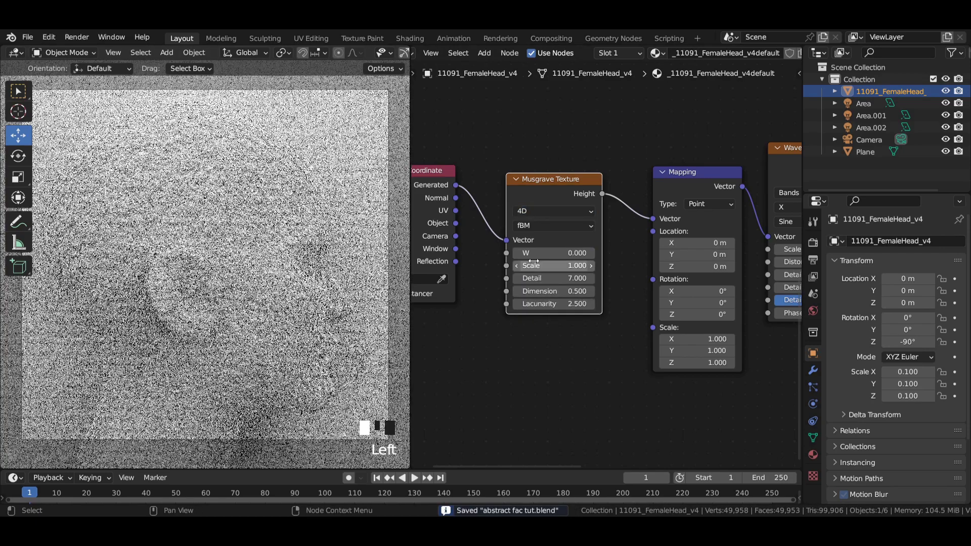
Step: Set the material to Displacement Only and the vector displacement to World Space
{"action": "left_click", "coordinate": [813, 454]}
{"action": "scroll", "coordinate": [889, 352], "scroll_direction": "down", "scroll_amount": 14}
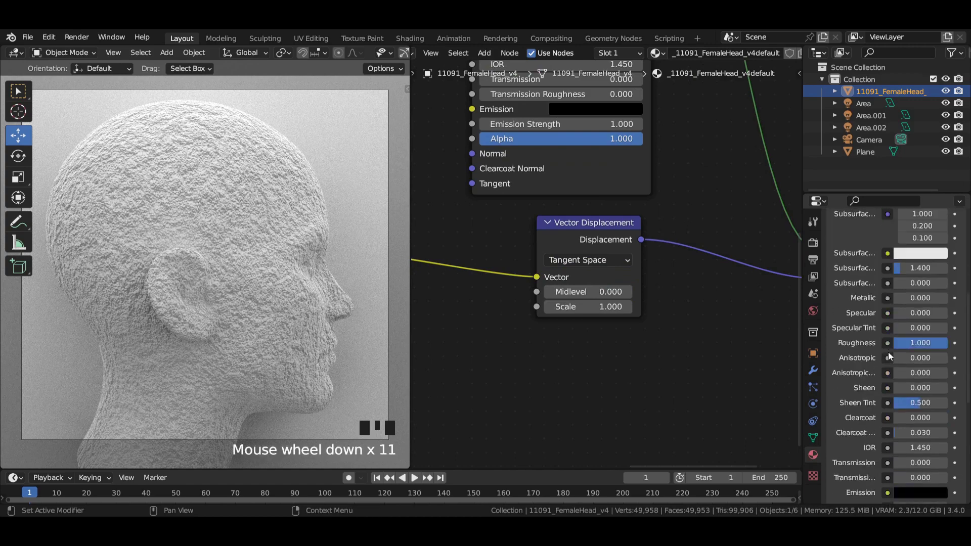
{"action": "scroll", "coordinate": [889, 351], "scroll_direction": "down", "scroll_amount": 8}
{"action": "scroll", "coordinate": [889, 353], "scroll_direction": "down", "scroll_amount": 7}
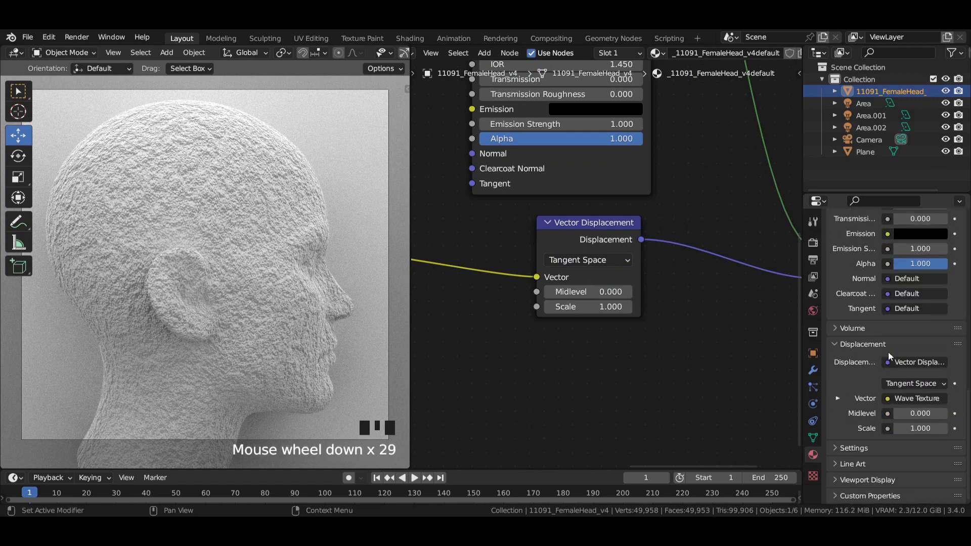
{"action": "left_click", "coordinate": [868, 451]}
{"action": "scroll", "coordinate": [870, 416], "scroll_direction": "down", "scroll_amount": 3}
{"action": "scroll", "coordinate": [903, 415], "scroll_direction": "down", "scroll_amount": 3}
{"action": "left_click", "coordinate": [904, 413]}
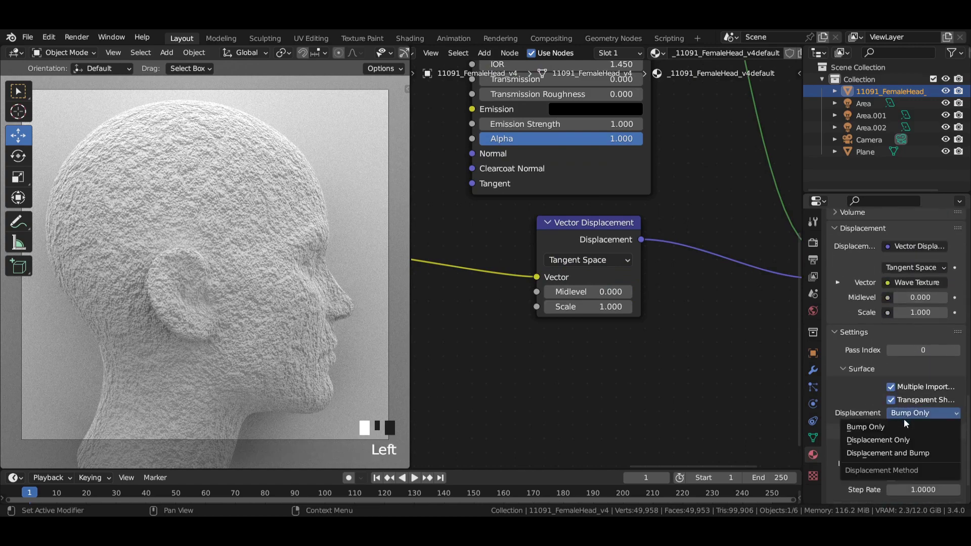
{"action": "left_click", "coordinate": [905, 440]}
{"action": "scroll", "coordinate": [623, 262], "scroll_direction": "up", "scroll_amount": 2}
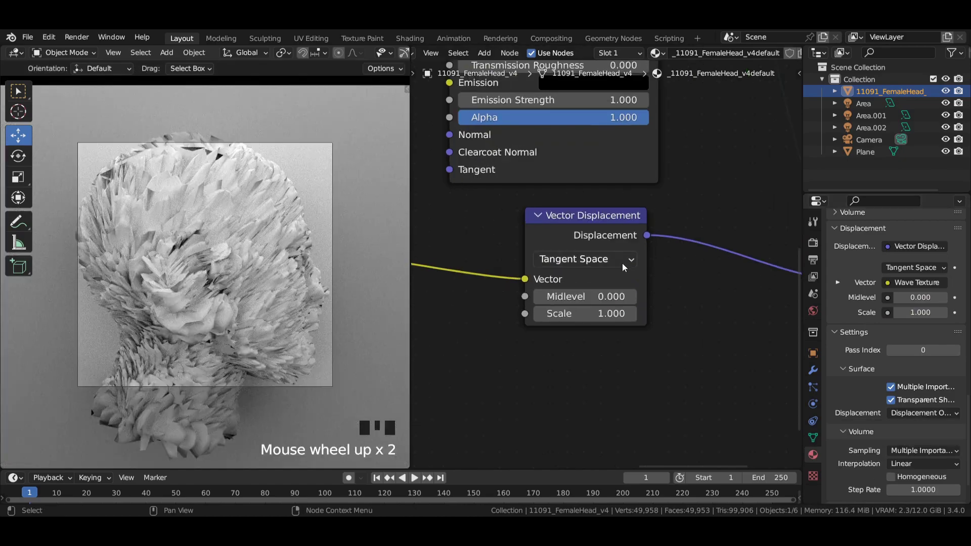
{"action": "left_click", "coordinate": [614, 262]}
{"action": "left_click", "coordinate": [571, 312]}
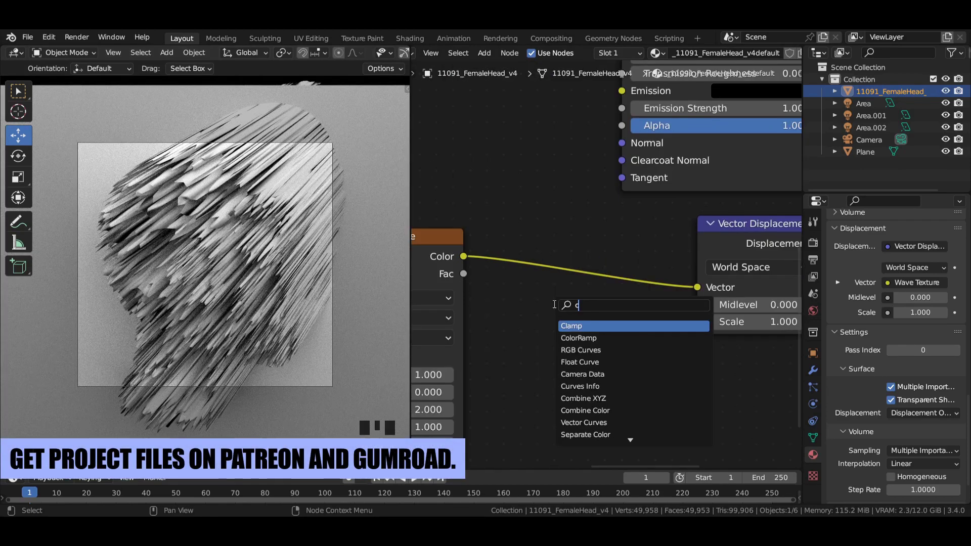
{"action": "type", "text": "combi"}
Step: Insert a Combine XYZ on the displacement link and feed the colour into Y
{"action": "key", "text": "Return"}
{"action": "left_click", "coordinate": [565, 273]}
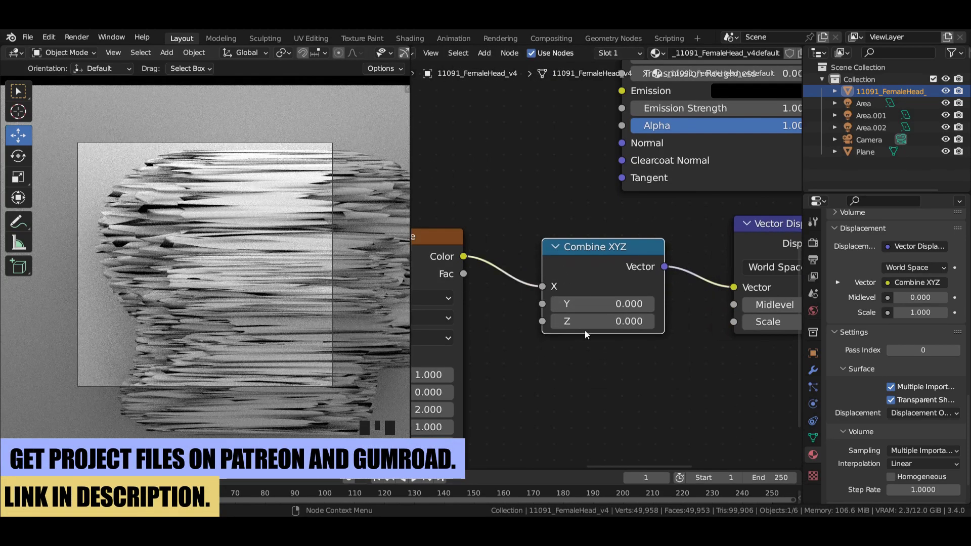
{"action": "left_click_drag", "start_coordinate": [544, 289], "coordinate": [544, 304]}
{"action": "scroll", "coordinate": [228, 241], "scroll_direction": "up", "scroll_amount": 5}
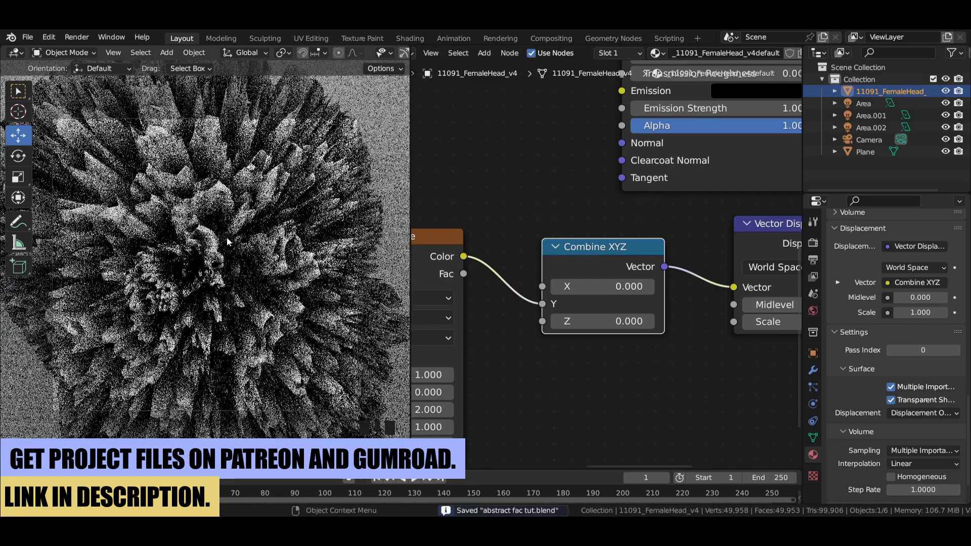
Step: Add a ColorRamp node and connect its Color to the Principled BSDF Base Color
{"action": "key", "text": "shift+a"}
{"action": "type", "text": "c"}
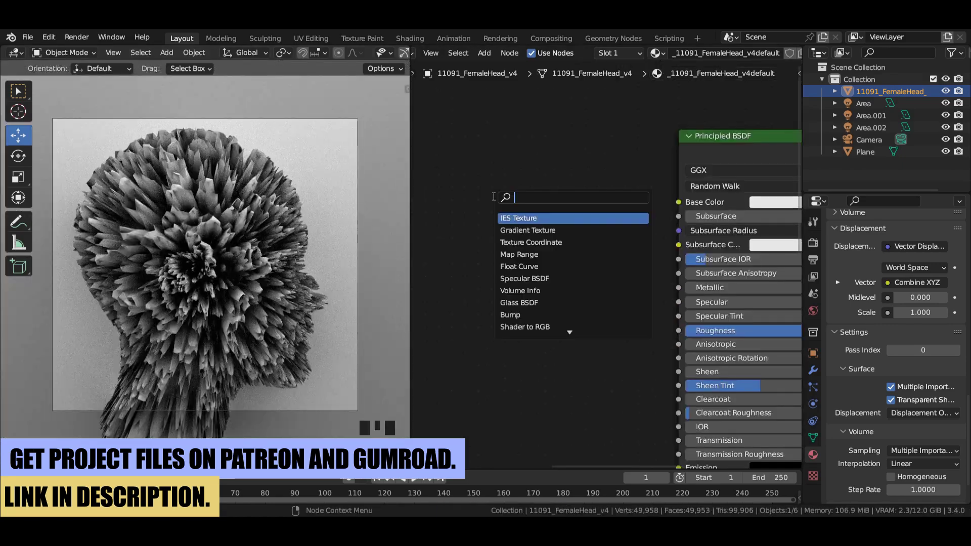
{"action": "type", "text": "ol"}
{"action": "key", "text": "Return"}
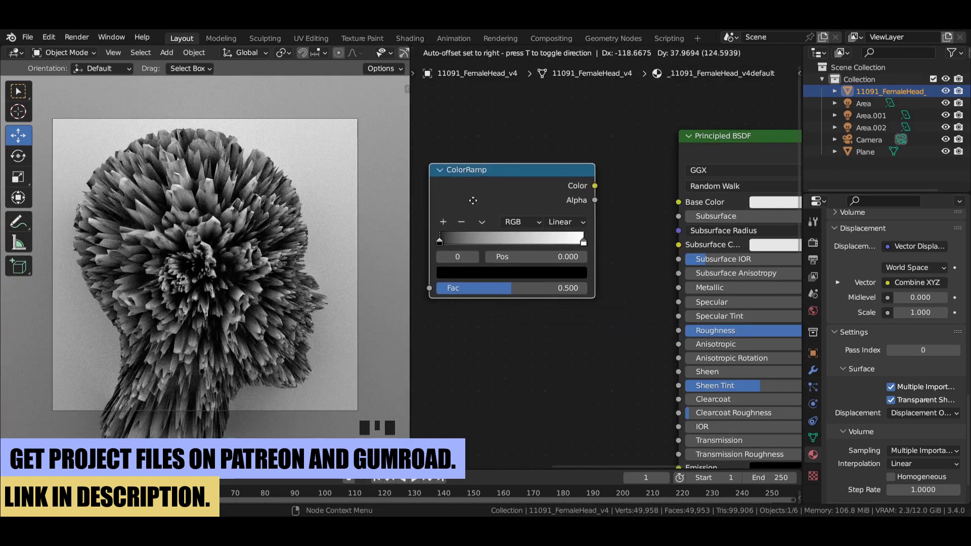
{"action": "left_click", "coordinate": [594, 189]}
{"action": "left_click_drag", "start_coordinate": [673, 201], "coordinate": [678, 202]}
{"action": "middle_click_drag", "start_coordinate": [416, 217], "coordinate": [579, 218]}
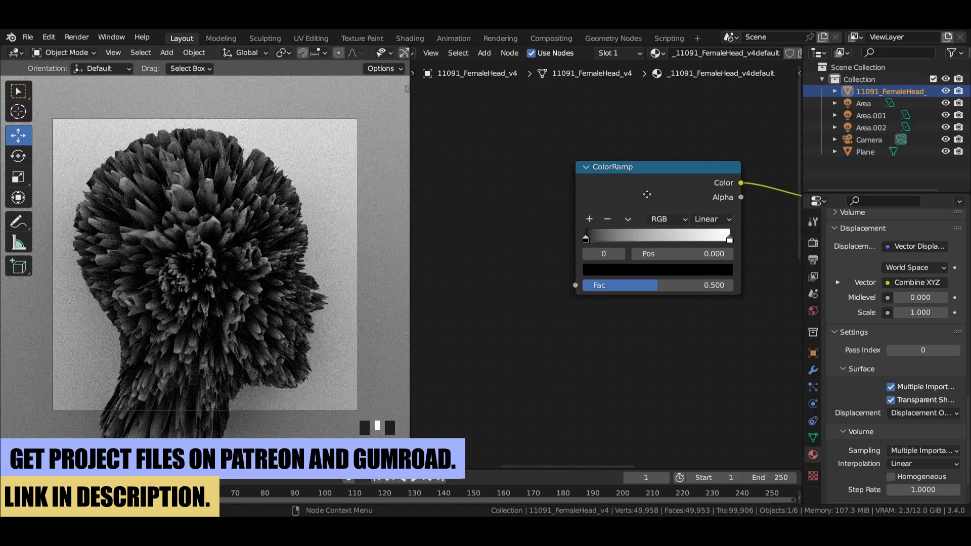
Step: Add a Gradient Texture feeding the ColorRamp's Fac input
{"action": "key", "text": "shift+a"}
{"action": "left_click", "coordinate": [434, 195]}
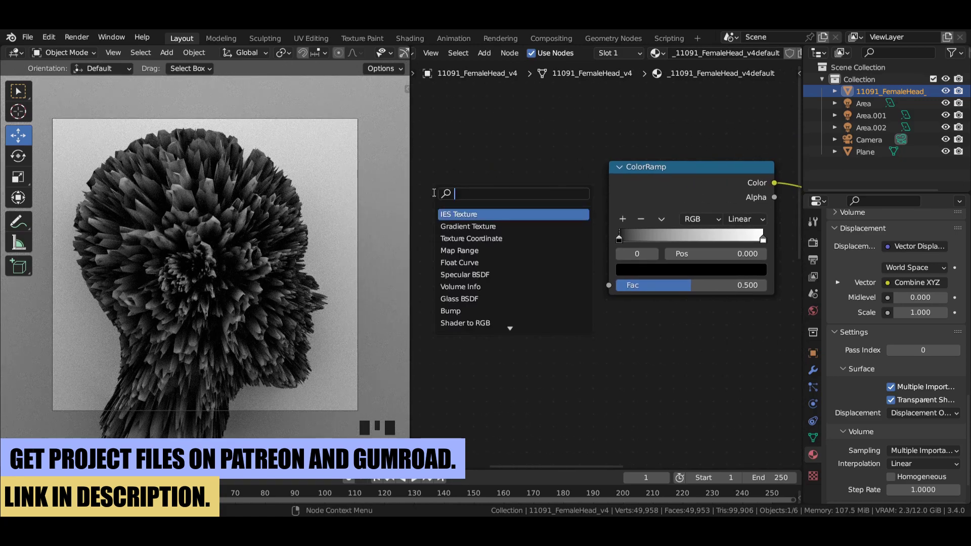
{"action": "type", "text": "gr"}
{"action": "left_click", "coordinate": [471, 228]}
{"action": "left_click", "coordinate": [532, 205]}
{"action": "left_click_drag", "start_coordinate": [607, 281], "coordinate": [612, 286]}
{"action": "middle_click_drag", "start_coordinate": [499, 266], "coordinate": [666, 273]}
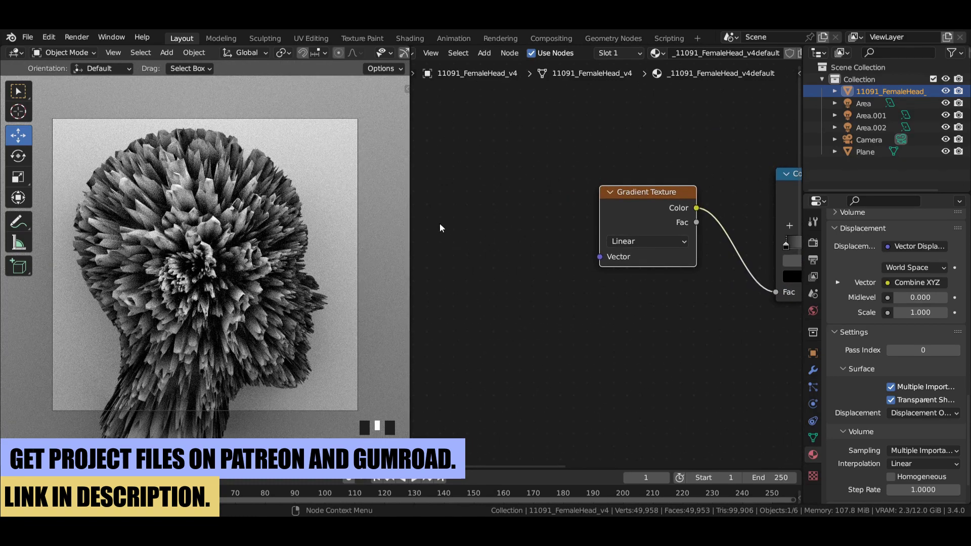
Step: Add a Musgrave Texture driving the Gradient's Vector, with Ctrl+T mapping nodes before it
{"action": "key", "text": "shift+a"}
{"action": "left_click", "coordinate": [425, 211]}
{"action": "type", "text": "mu"}
{"action": "key", "text": "Return"}
{"action": "left_click", "coordinate": [531, 207]}
{"action": "left_click_drag", "start_coordinate": [526, 199], "coordinate": [600, 256]}
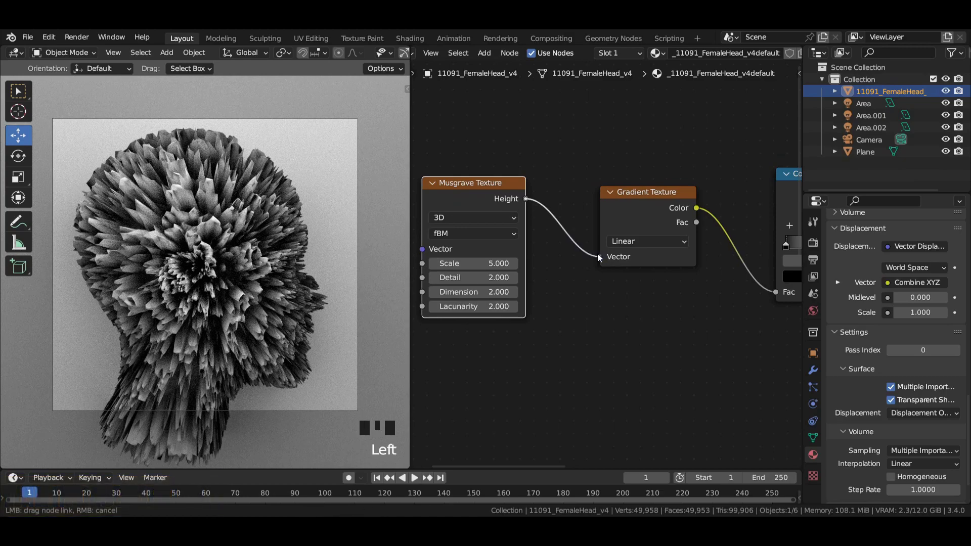
{"action": "left_click", "coordinate": [455, 198]}
{"action": "key", "text": "ctrl+t"}
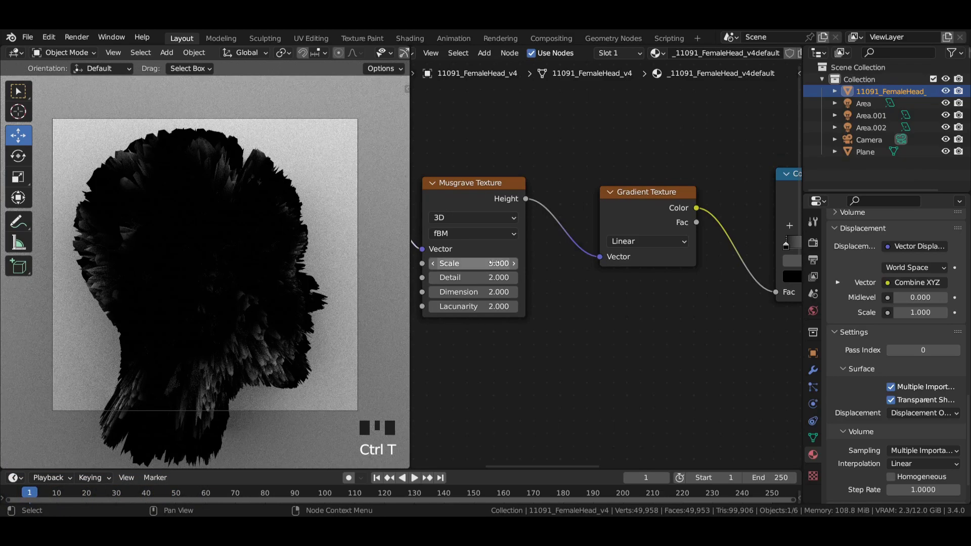
{"action": "left_click", "coordinate": [494, 263]}
{"action": "middle_click_drag", "start_coordinate": [498, 263], "coordinate": [683, 227]}
{"action": "scroll", "coordinate": [895, 304], "scroll_direction": "up", "scroll_amount": 3}
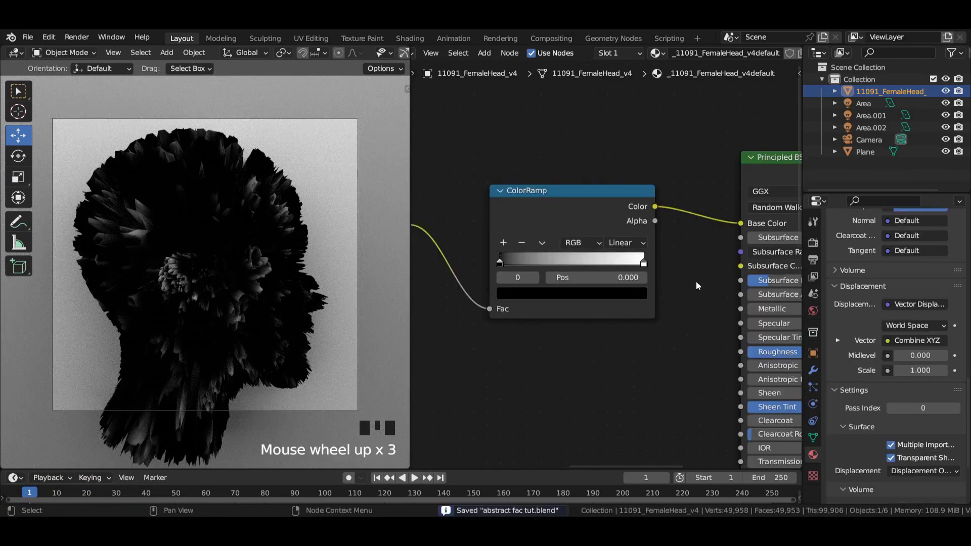
Step: Set the ColorRamp interpolation to Ease and add two extra colour stops
{"action": "left_click", "coordinate": [627, 243]}
{"action": "left_click", "coordinate": [627, 213]}
{"action": "key", "text": "ctrl+z"}
{"action": "left_click", "coordinate": [572, 262]}
{"action": "left_click", "coordinate": [503, 242]}
Step: Colour the first ramp stop orange and the second stop blue
{"action": "left_click", "coordinate": [500, 263]}
{"action": "left_click", "coordinate": [573, 294]}
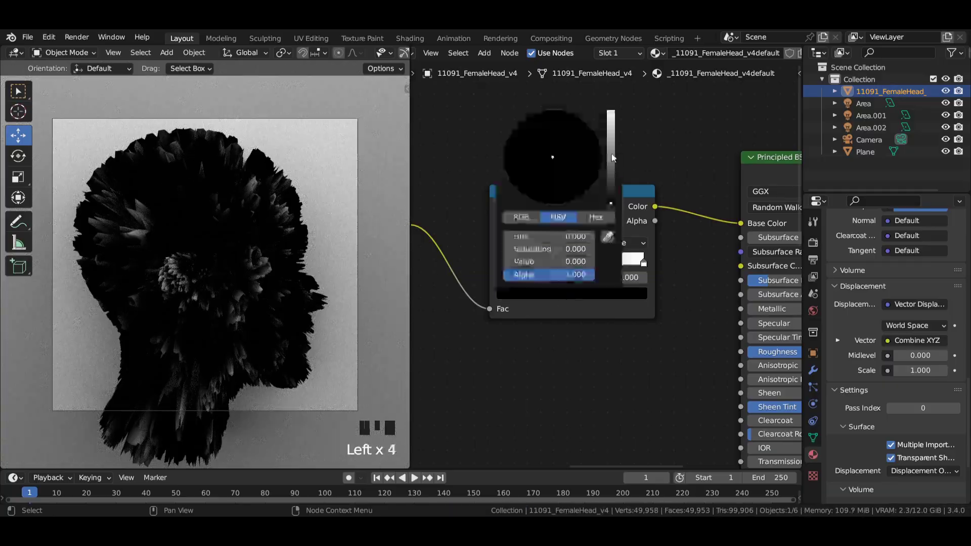
{"action": "left_click_drag", "start_coordinate": [613, 228], "coordinate": [613, 114]}
{"action": "left_click", "coordinate": [535, 263]}
{"action": "left_click", "coordinate": [573, 294]}
{"action": "left_click", "coordinate": [524, 168]}
Step: Colour the third stop blue, the fourth magenta and the last red-orange
{"action": "left_click", "coordinate": [573, 262]}
{"action": "left_click", "coordinate": [572, 294]}
{"action": "left_click", "coordinate": [524, 167]}
{"action": "left_click", "coordinate": [607, 263]}
{"action": "left_click", "coordinate": [572, 294]}
{"action": "left_click", "coordinate": [531, 133]}
{"action": "left_click", "coordinate": [644, 263]}
{"action": "left_click", "coordinate": [572, 294]}
{"action": "left_click", "coordinate": [564, 121]}
Step: Slide the colour stops toward the low end, bunching the last near 0.31
{"action": "left_click_drag", "start_coordinate": [535, 263], "coordinate": [504, 263]}
{"action": "left_click_drag", "start_coordinate": [573, 262], "coordinate": [520, 262]}
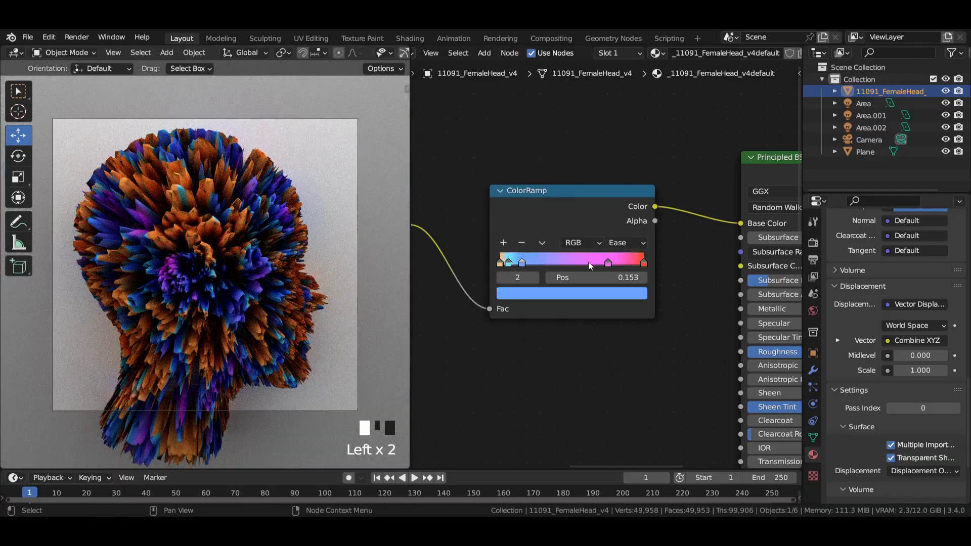
{"action": "left_click_drag", "start_coordinate": [608, 263], "coordinate": [532, 262]}
{"action": "left_click_drag", "start_coordinate": [643, 263], "coordinate": [542, 265]}
{"action": "scroll", "coordinate": [228, 251], "scroll_direction": "up", "scroll_amount": 2}
{"action": "scroll", "coordinate": [227, 251], "scroll_direction": "down", "scroll_amount": 3}
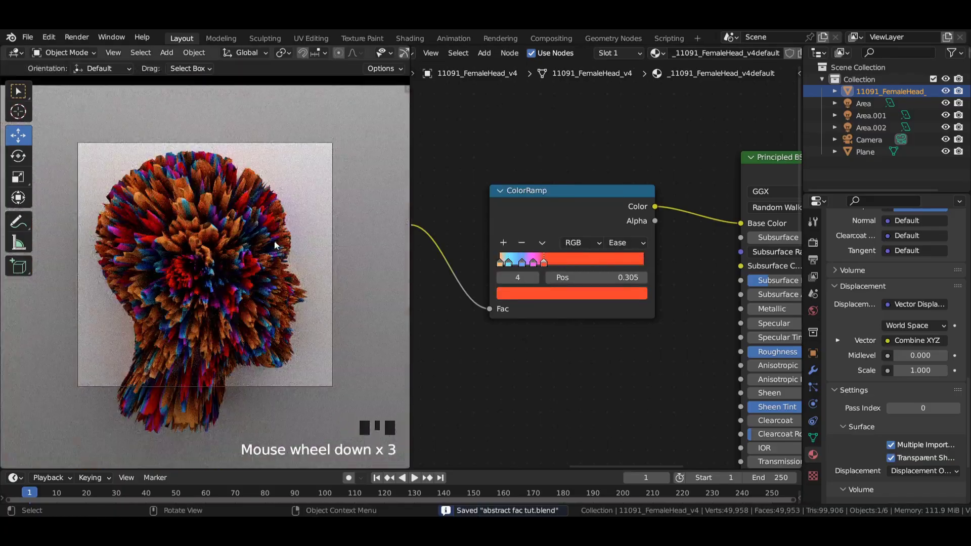
{"action": "type", "text": "1"}
Step: Confirm Exposure 1.000 and select the background Plane's Principled BSDF node
{"action": "key", "text": "Return"}
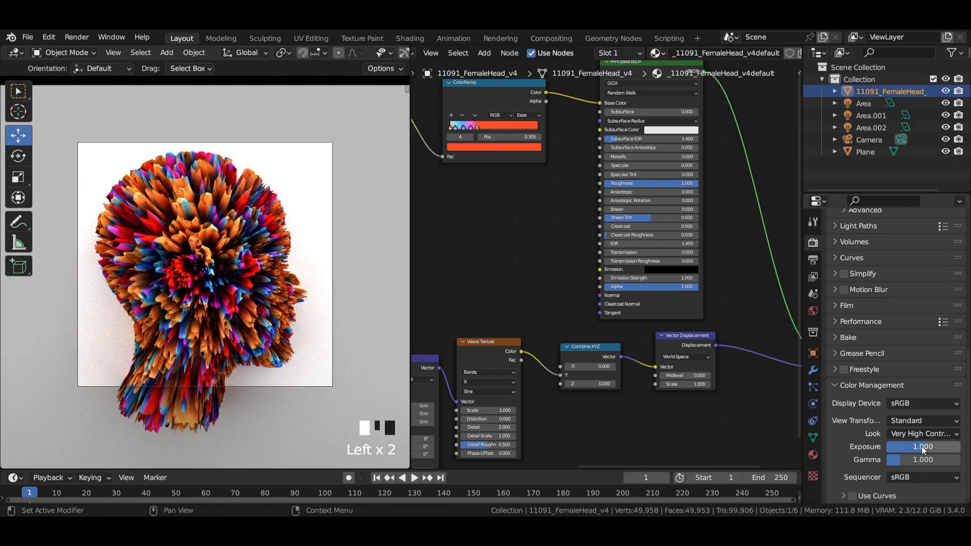
{"action": "left_click", "coordinate": [226, 311]}
{"action": "middle_click_drag", "start_coordinate": [657, 53], "coordinate": [607, 179]}
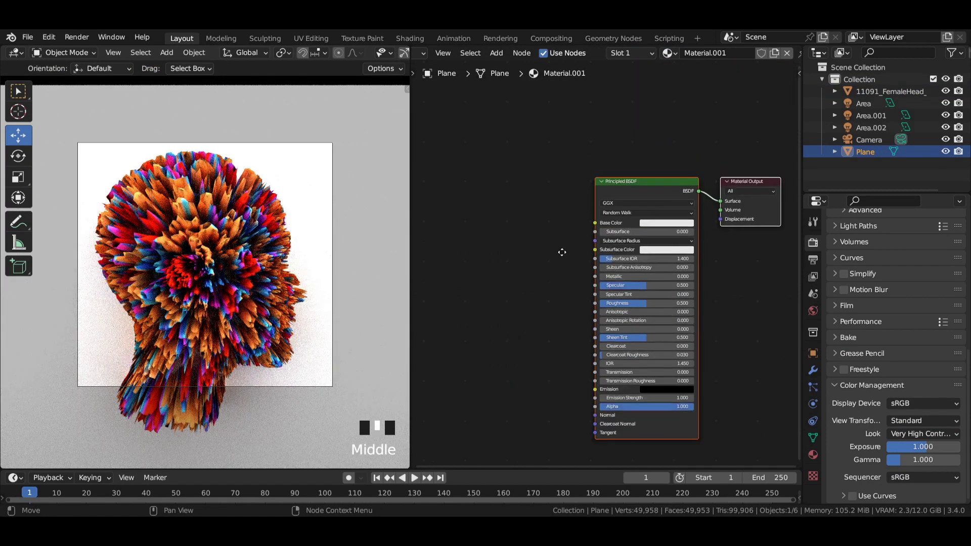
{"action": "left_click", "coordinate": [606, 196]}
Step: Feed the Plane's Base Color from a ColorRamp driven by a Gradient Texture
{"action": "key", "text": "shift+a"}
{"action": "type", "text": "col"}
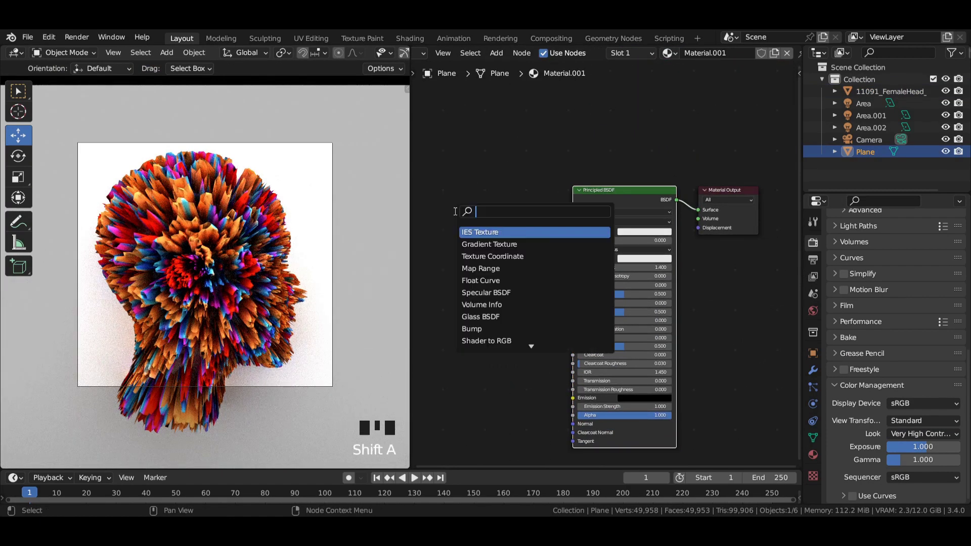
{"action": "key", "text": "Return"}
{"action": "left_click", "coordinate": [441, 233]}
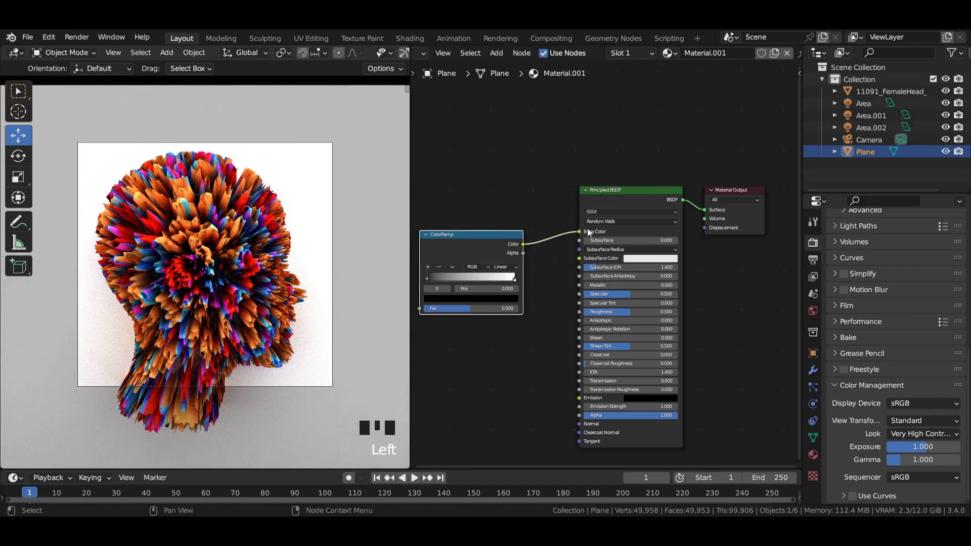
{"action": "left_click_drag", "start_coordinate": [524, 216], "coordinate": [573, 232]}
{"action": "middle_click_drag", "start_coordinate": [387, 243], "coordinate": [554, 255]}
{"action": "key", "text": "shift+a"}
{"action": "type", "text": "grad"}
{"action": "key", "text": "Return"}
{"action": "left_click_drag", "start_coordinate": [580, 251], "coordinate": [589, 295]}
{"action": "scroll", "coordinate": [585, 302], "scroll_direction": "up", "scroll_amount": 3}
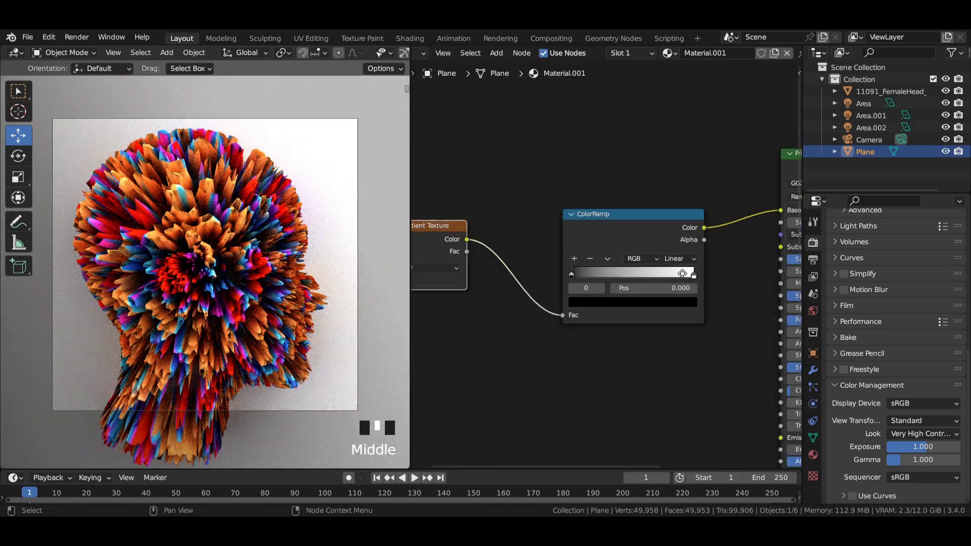
Step: Recolour the plane's ramp stops, making the right stop light blue
{"action": "left_click", "coordinate": [715, 279]}
{"action": "left_click", "coordinate": [702, 313]}
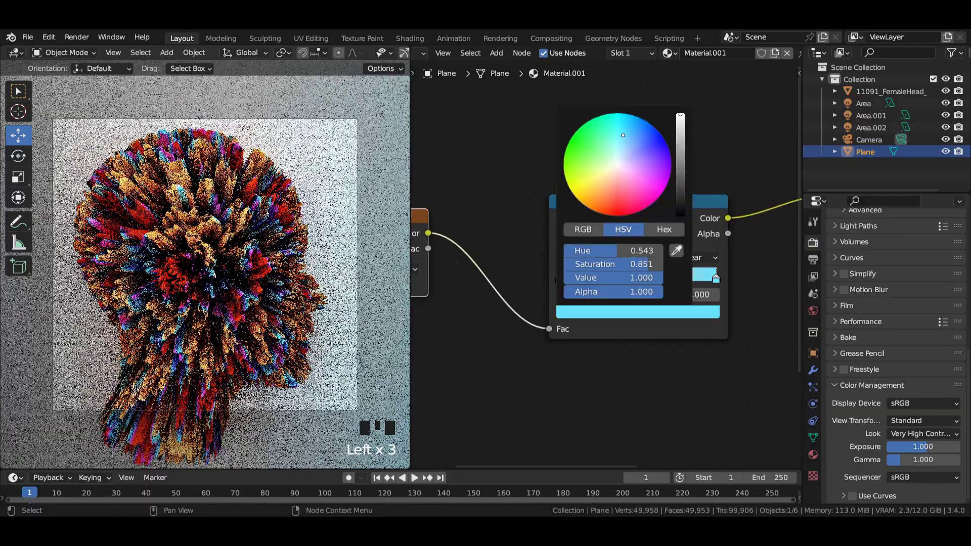
{"action": "left_click", "coordinate": [559, 282]}
{"action": "left_click", "coordinate": [637, 312]}
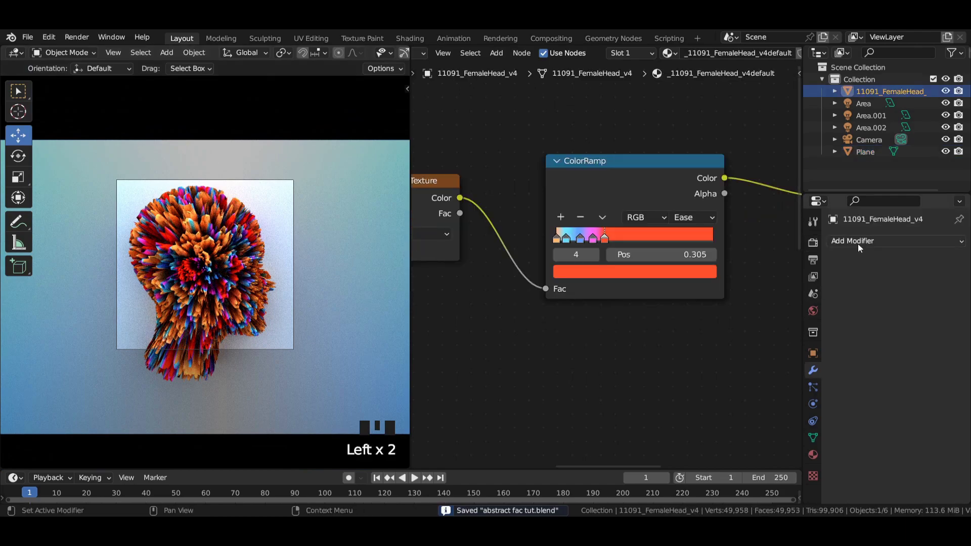
Step: Add a Subdivision Surface modifier to the head from the Add Modifier list
{"action": "left_click", "coordinate": [858, 241]}
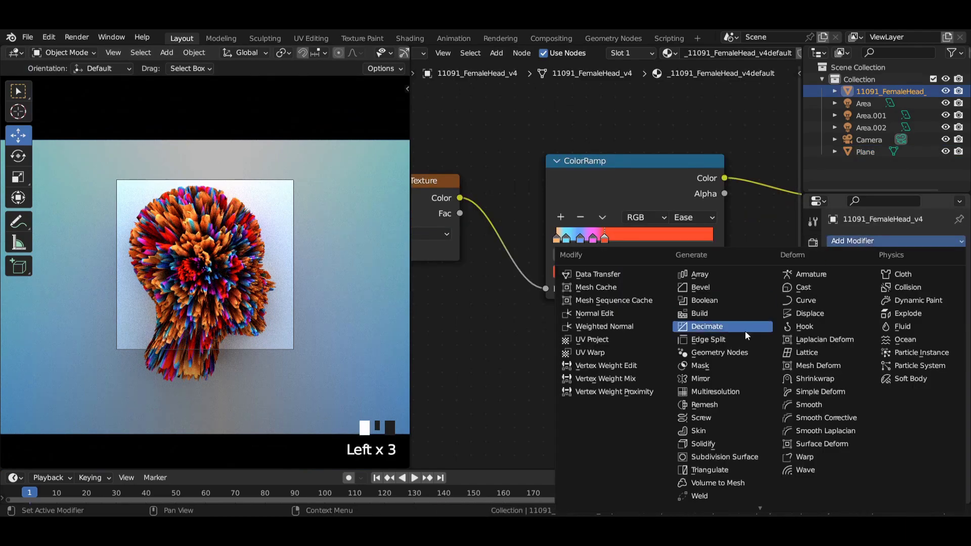
{"action": "left_click", "coordinate": [731, 457]}
{"action": "scroll", "coordinate": [204, 266], "scroll_direction": "up", "scroll_amount": 5}
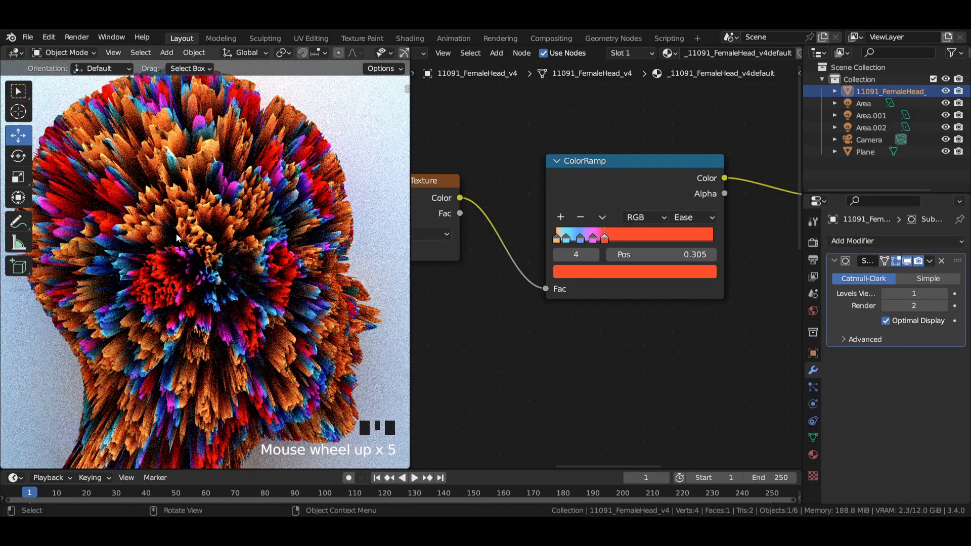
{"action": "scroll", "coordinate": [205, 266], "scroll_direction": "down", "scroll_amount": 3}
{"action": "left_click", "coordinate": [341, 288]}
{"action": "scroll", "coordinate": [341, 289], "scroll_direction": "up", "scroll_amount": 2}
{"action": "scroll", "coordinate": [340, 288], "scroll_direction": "down", "scroll_amount": 2}
Step: Draw a render border around the camera frame, save the file, and render the final image
{"action": "key", "text": "ctrl+b"}
{"action": "left_click_drag", "start_coordinate": [249, 147], "coordinate": [581, 445]}
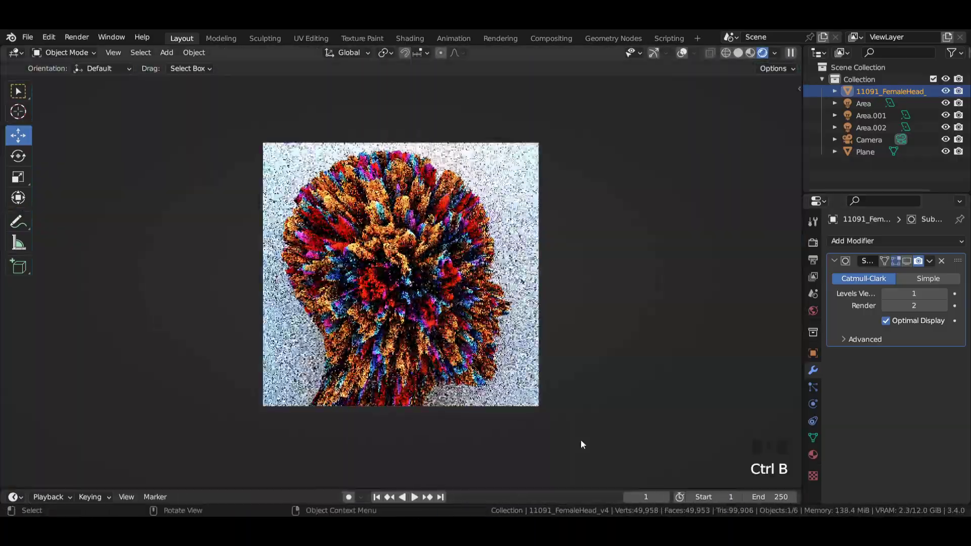
{"action": "scroll", "coordinate": [581, 444], "scroll_direction": "up", "scroll_amount": 1}
{"action": "key", "text": "ctrl+s"}
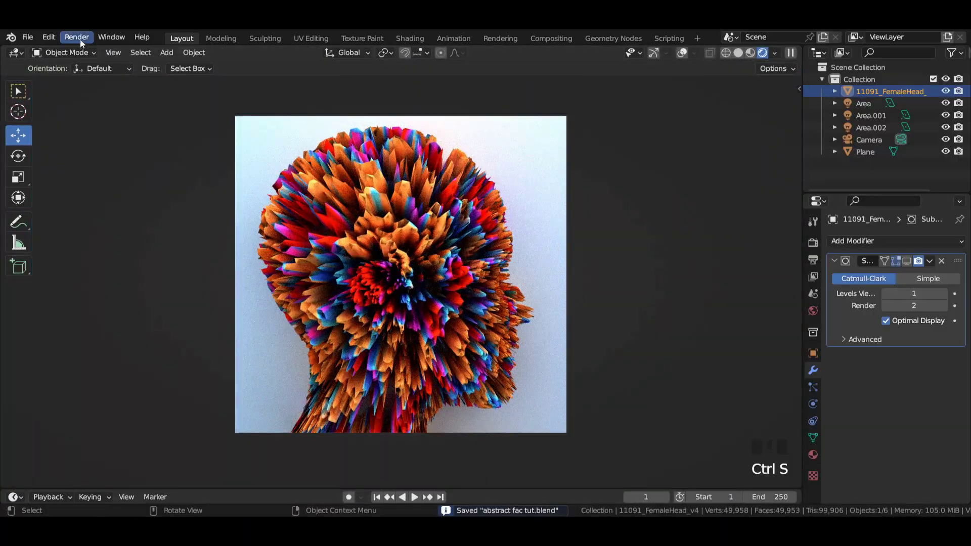
{"action": "left_click", "coordinate": [81, 42]}
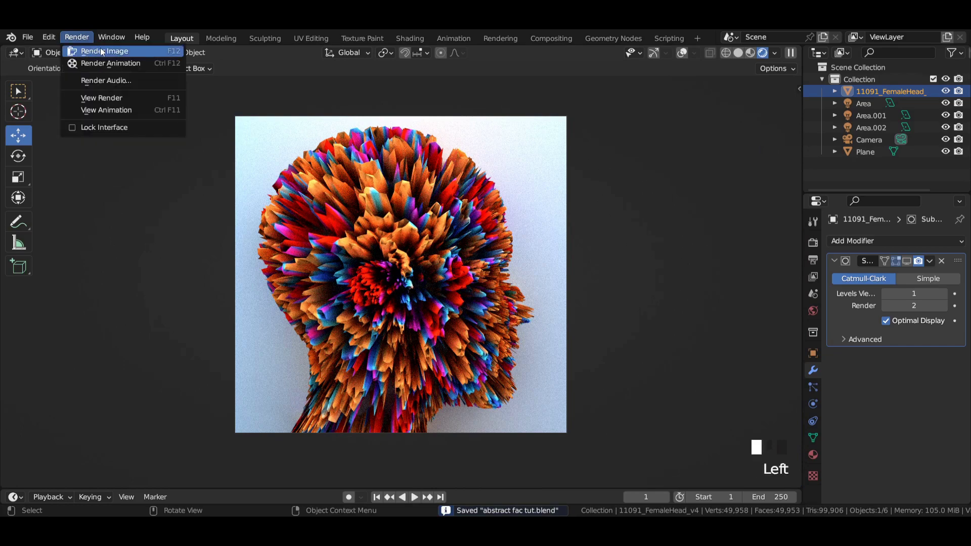
{"action": "left_click", "coordinate": [101, 52]}
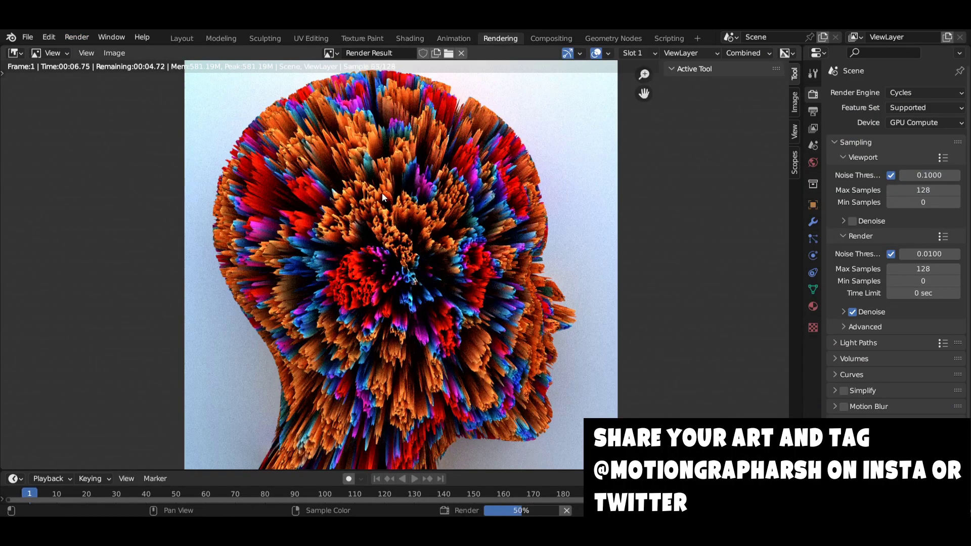
{"action": "scroll", "coordinate": [416, 225], "scroll_direction": "down", "scroll_amount": 1}
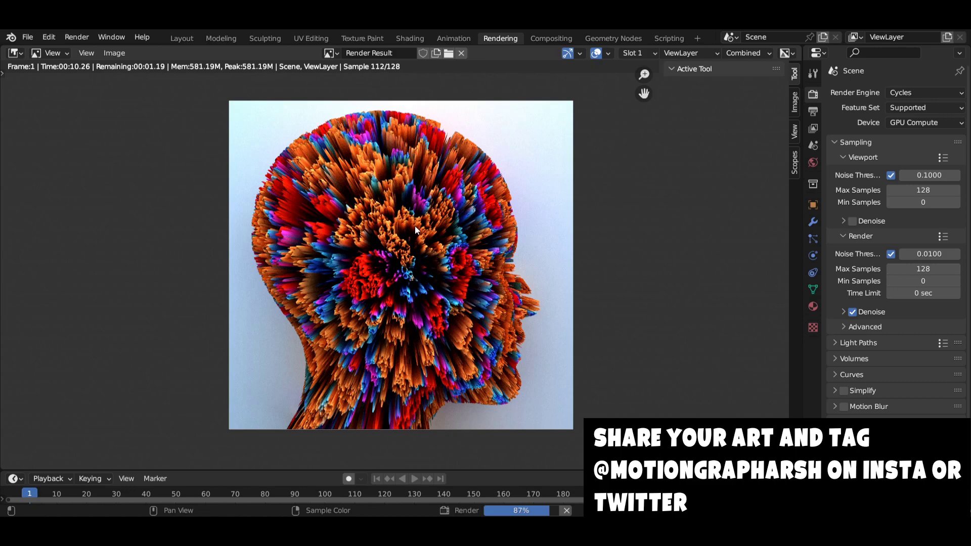